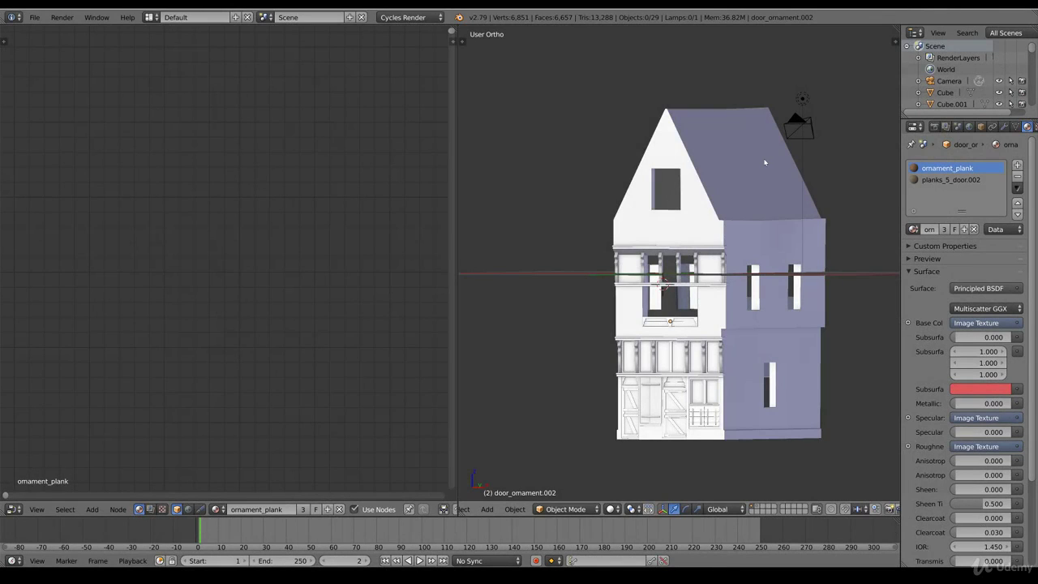
Append the window_frame object from Library_file.blend.
middle_drag(642, 305, 679, 317)
scroll(680, 317, up, 4)
middle_drag(798, 323, 705, 276)
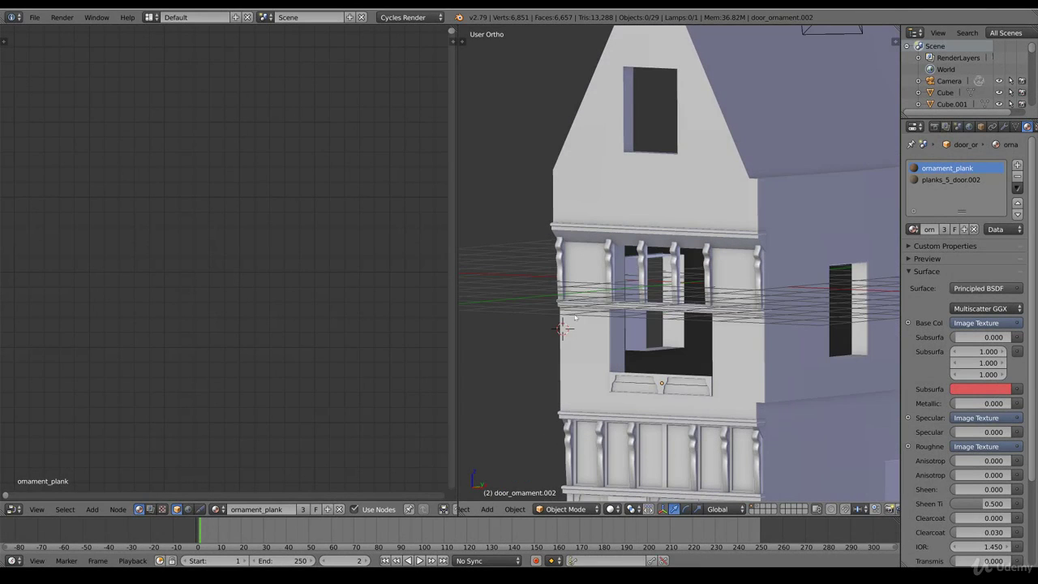
middle_drag(626, 320, 612, 322)
middle_drag(674, 379, 727, 376)
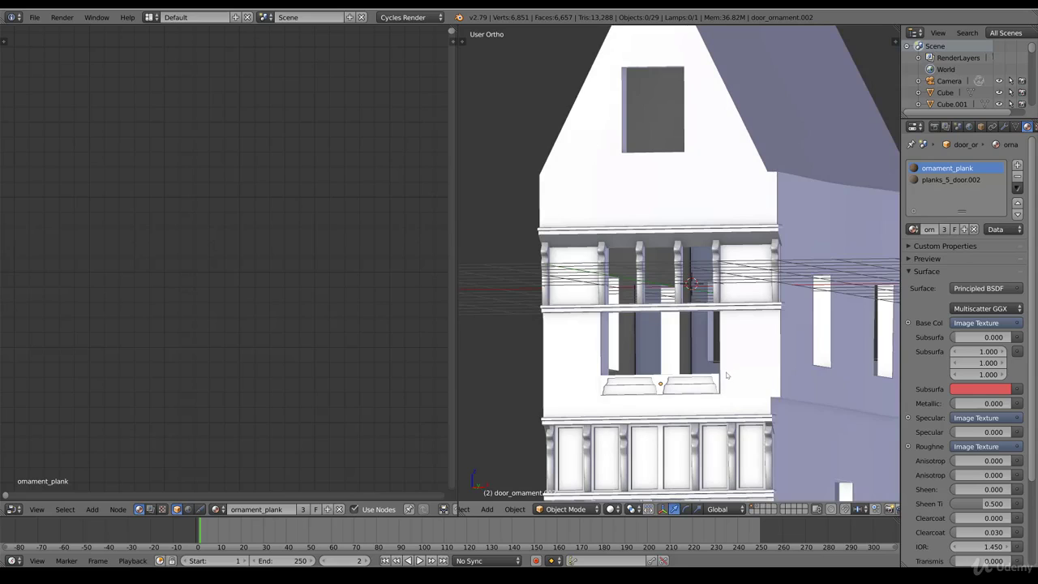
key(KP_1)
key(shift+z)
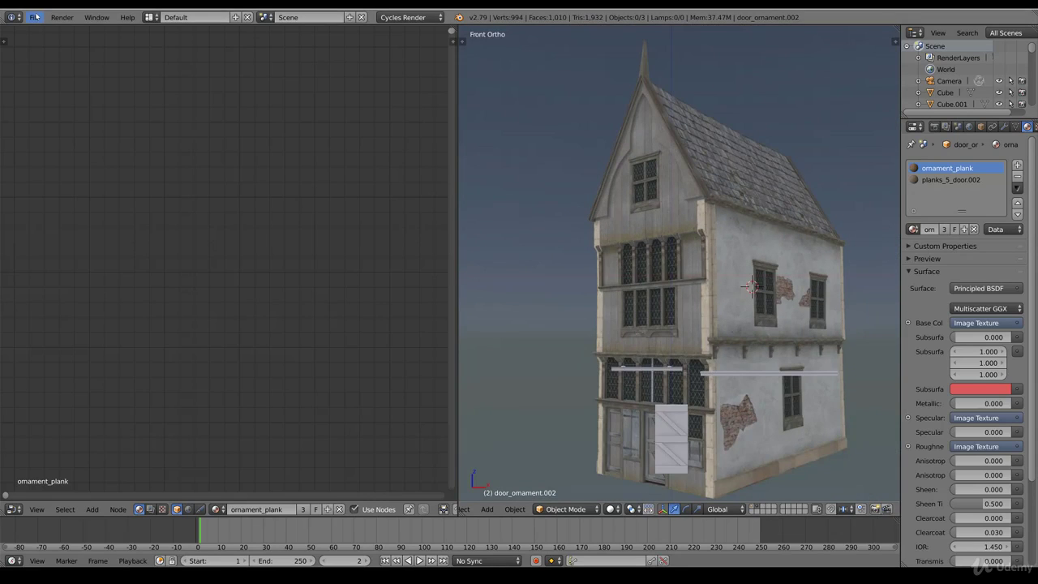
click(34, 17)
click(54, 209)
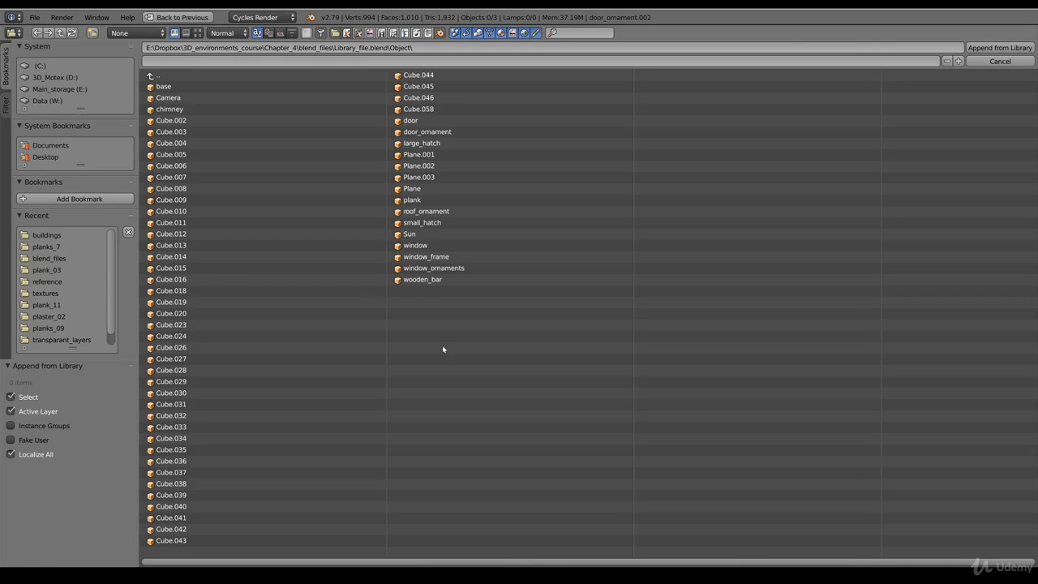
click(435, 258)
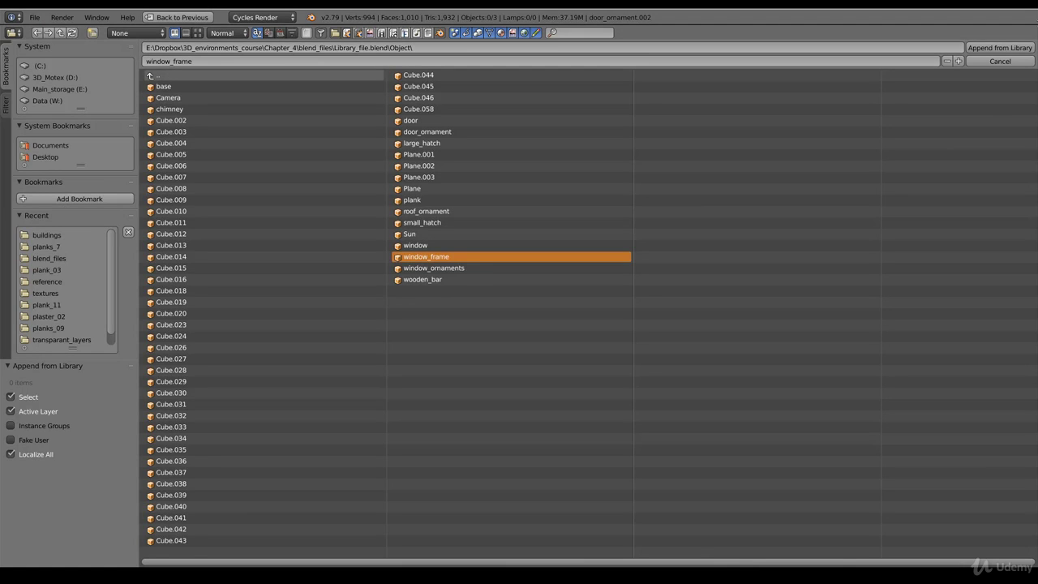
click(999, 48)
Move the appended window frame to the first layer and display that layer.
shift+middle_drag(836, 376, 749, 376)
scroll(748, 376, up, 5)
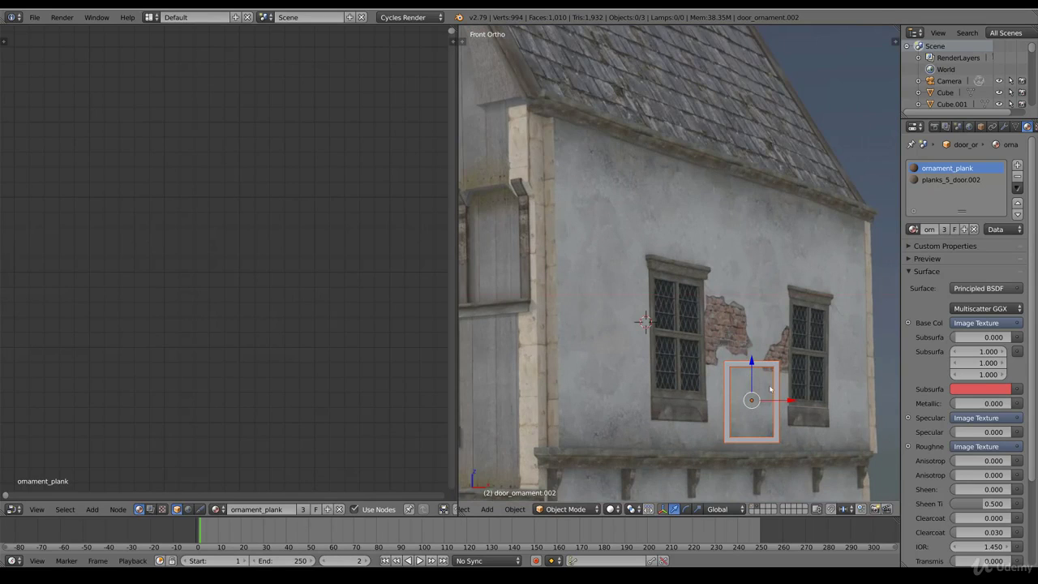
key(m)
click(837, 403)
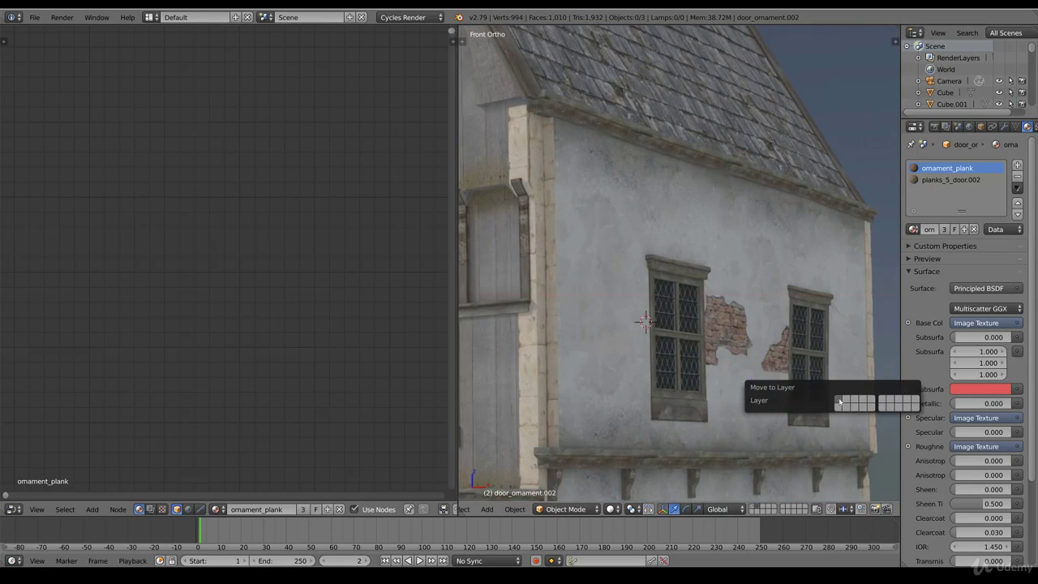
click(752, 507)
Place the window frame in the lower window opening of the front facade, above the sill ornament.
scroll(800, 370, down, 4)
key(g)
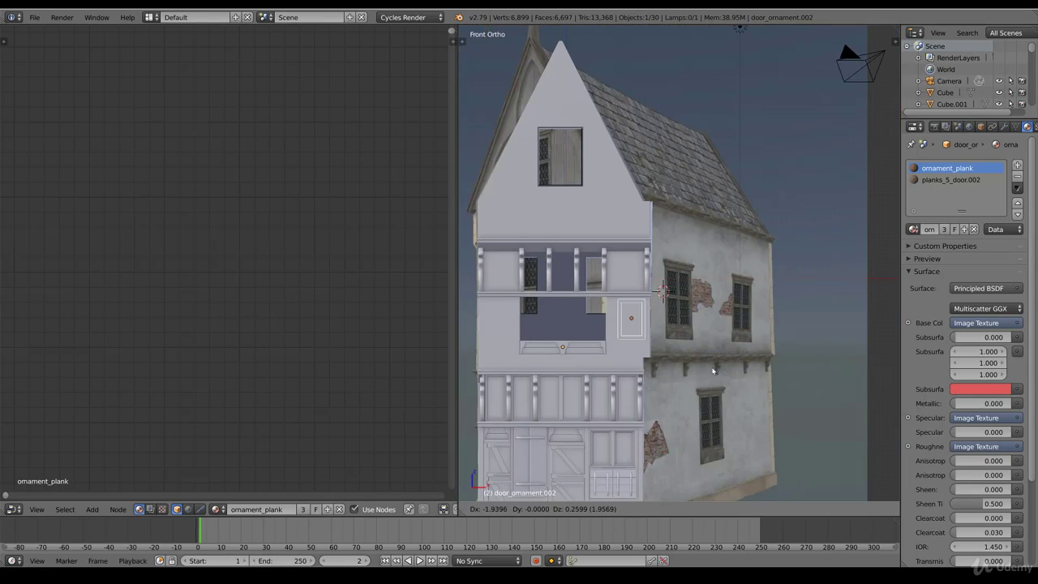
click(646, 377)
shift+middle_drag(532, 365, 686, 330)
scroll(730, 361, up, 6)
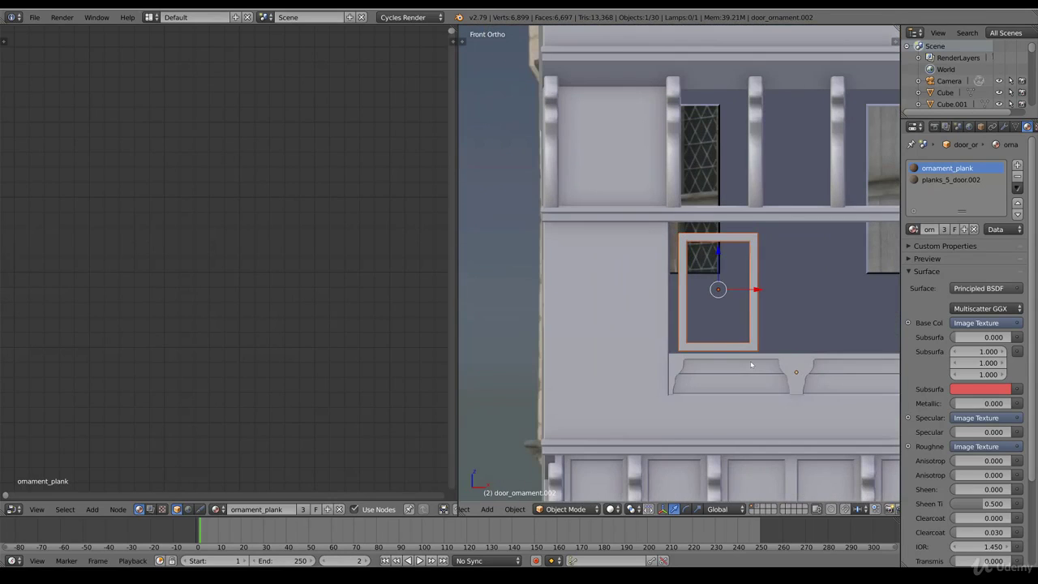
shift+middle_drag(781, 348, 737, 349)
key(Tab)
key(Tab)
right_click(711, 279)
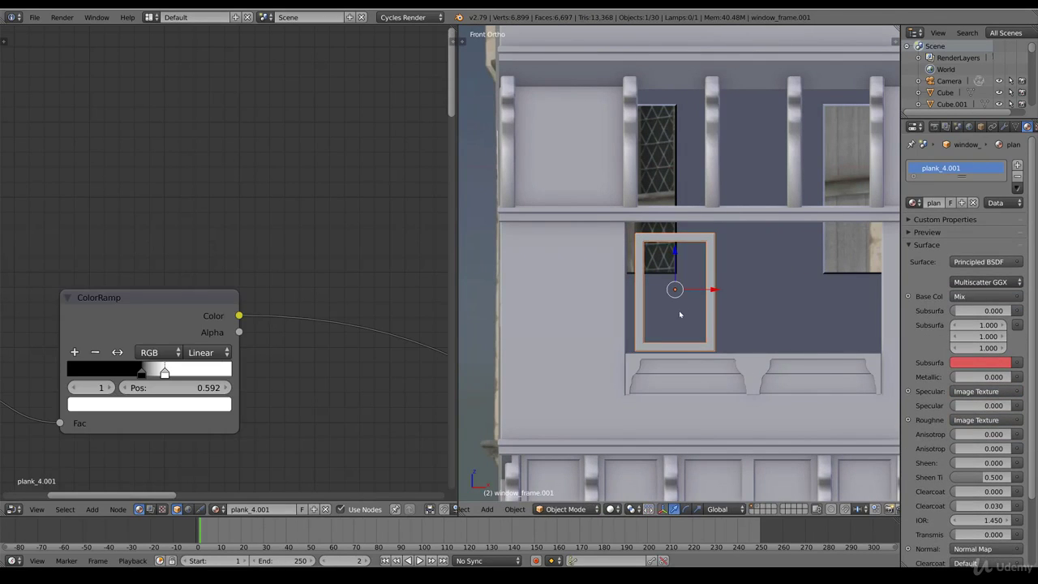
Compare the frame with the reference photo in wireframe and align its left edge with the opening's left edge.
key(z)
key(z)
scroll(726, 390, down, 6)
key(z)
scroll(665, 355, up, 6)
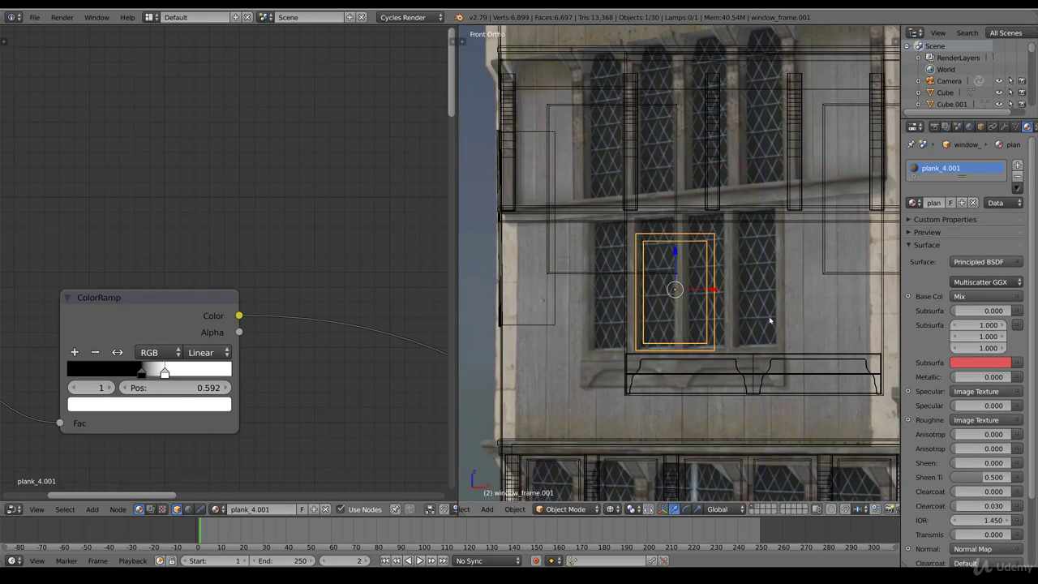
key(z)
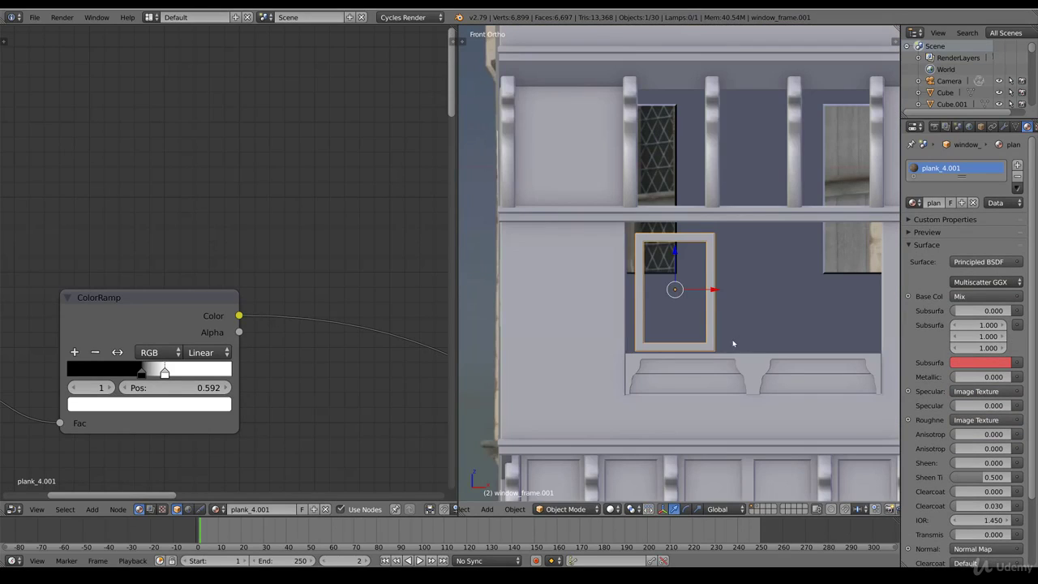
key(Tab)
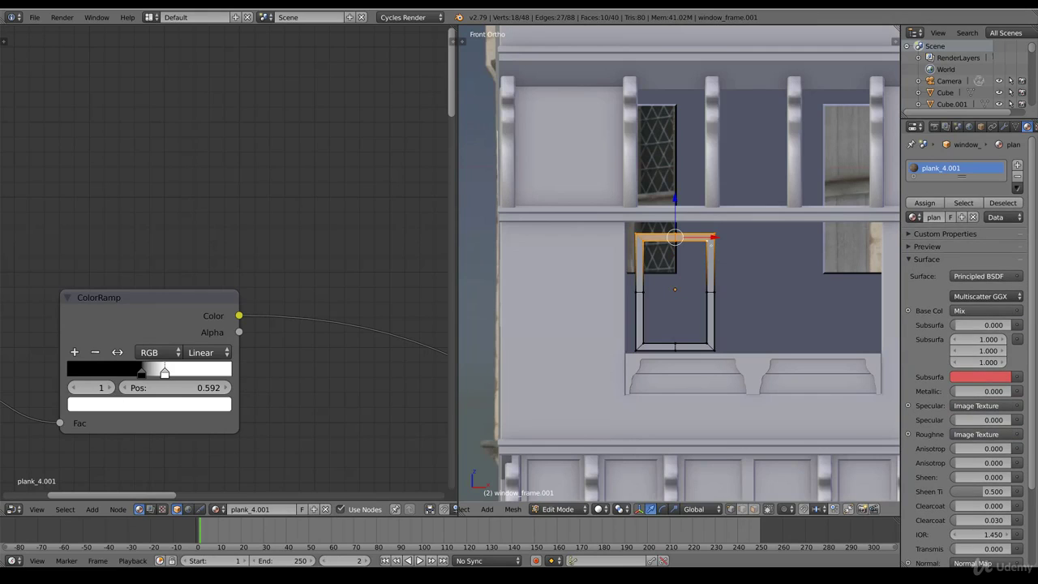
key(Tab)
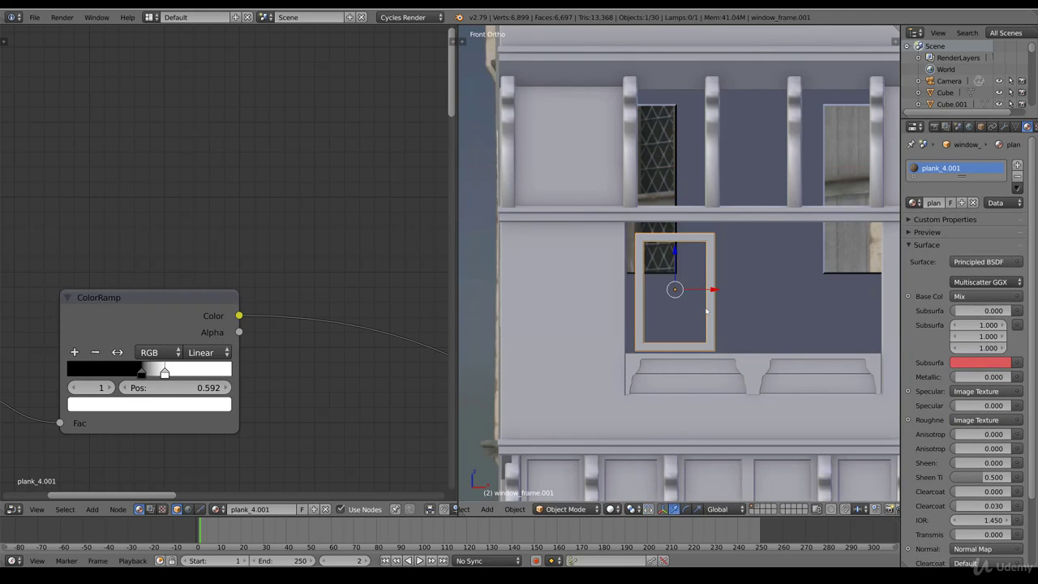
key(g)
click(613, 260)
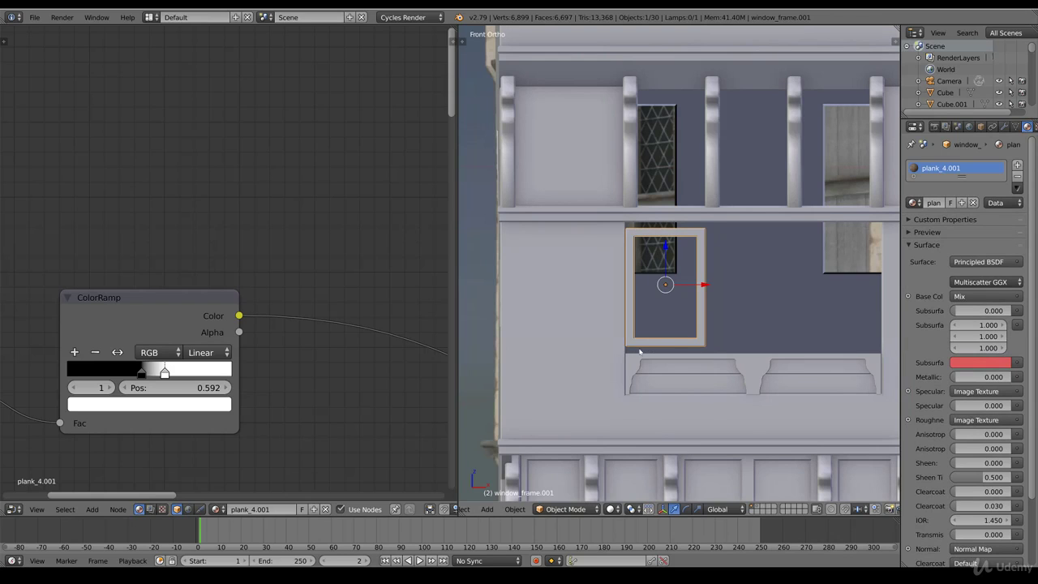
Stretch the frame's top and bottom rails vertically to match the height of the opening.
key(Tab)
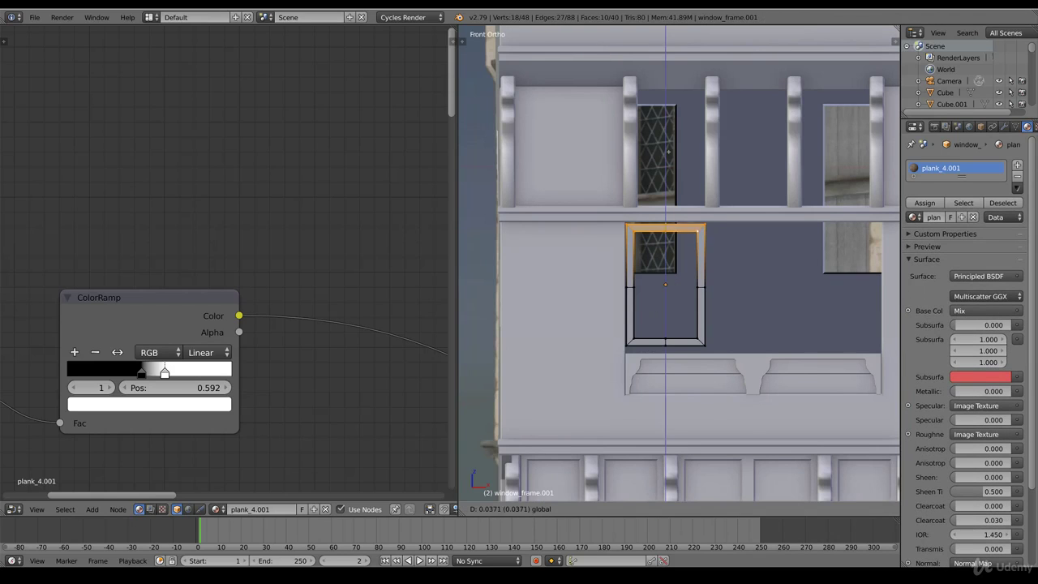
key(z)
right_click(697, 338)
drag(711, 364, 666, 307)
key(z)
key(z)
Narrow the frame by moving the vertices of its right half inward along X.
right_click(705, 353)
key(b)
drag(726, 386, 654, 187)
drag(654, 387, 730, 386)
key(z)
key(g)
key(x)
click(669, 295)
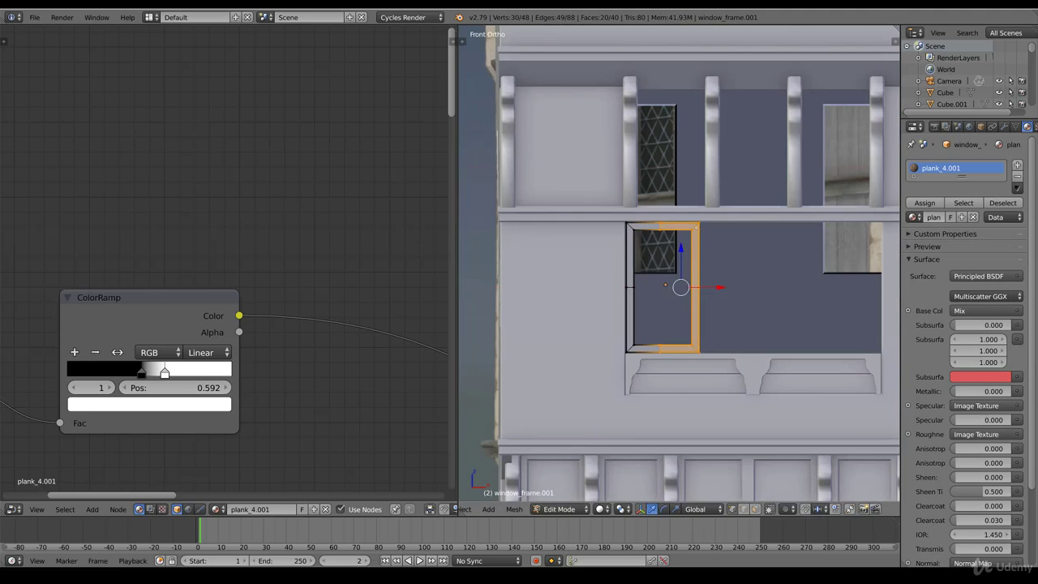
Move only the frame's right post slightly inward along X and return to Object Mode.
right_click(701, 222)
key(z)
key(b)
drag(708, 385, 681, 188)
key(z)
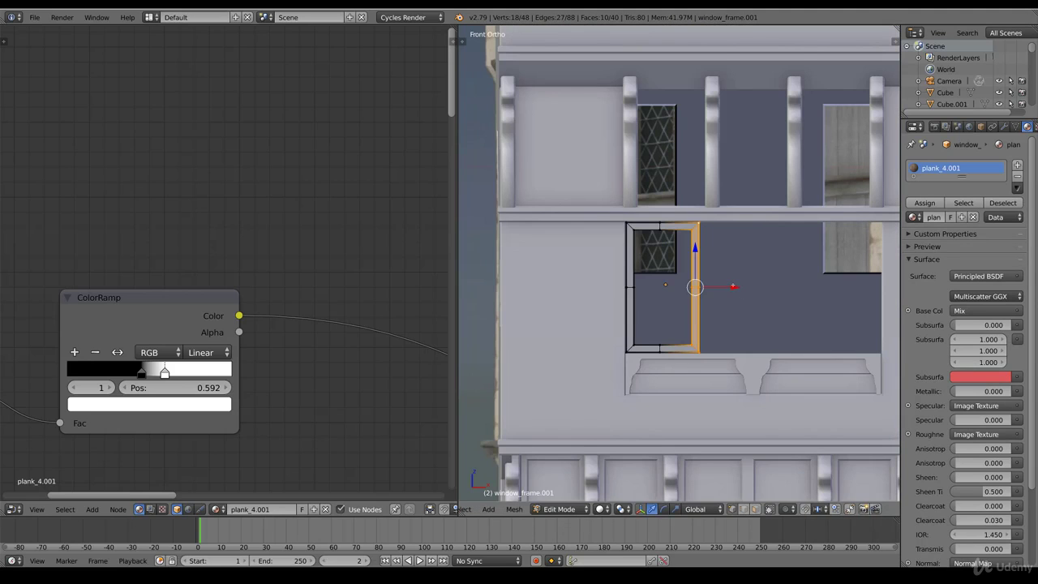
drag(733, 287, 727, 286)
key(Tab)
scroll(691, 276, down, 3)
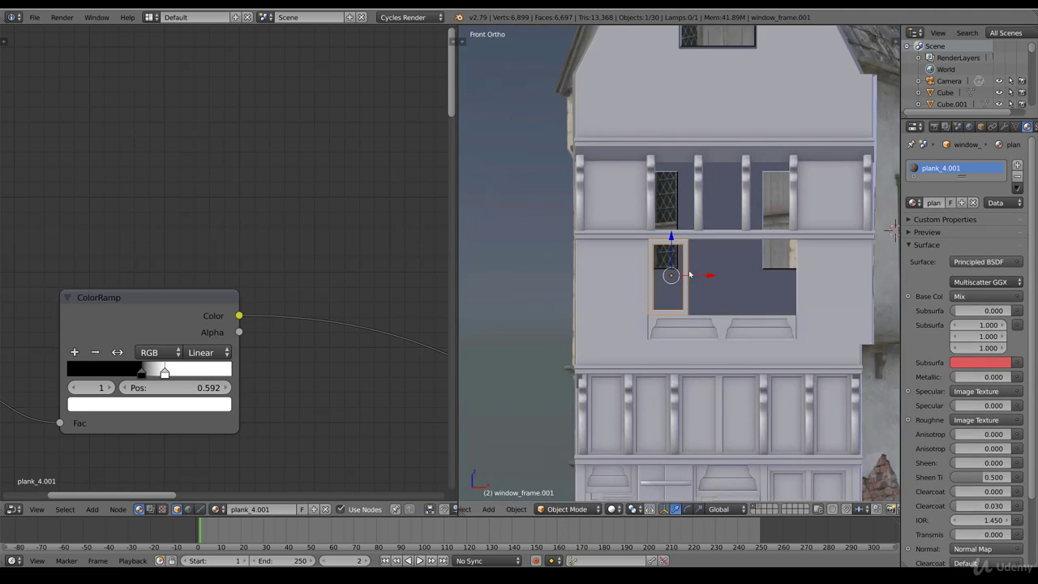
Add a Mirror modifier to the window frame.
ctrl+scroll(691, 281, up, 1)
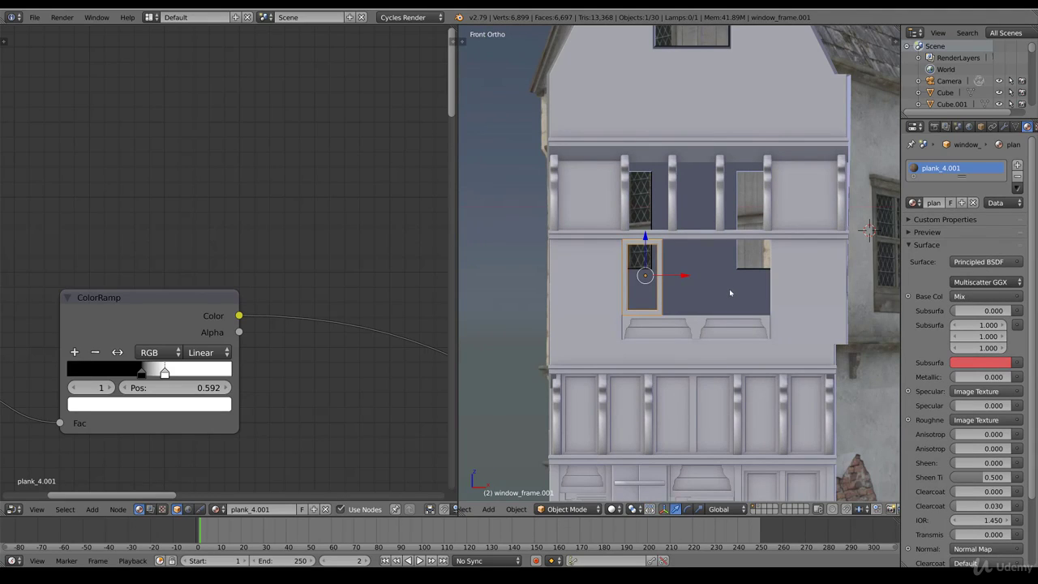
click(1004, 128)
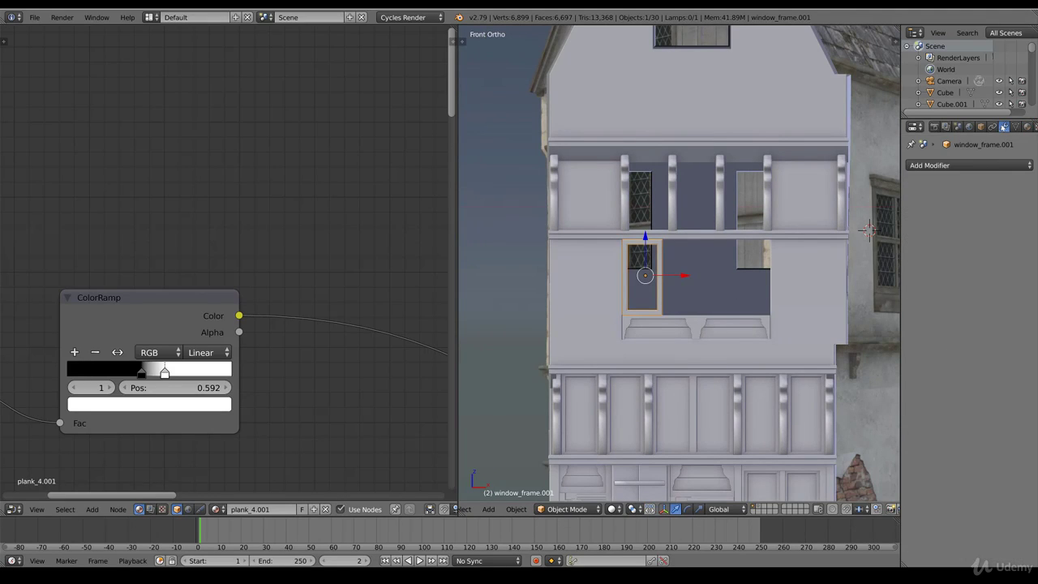
click(957, 165)
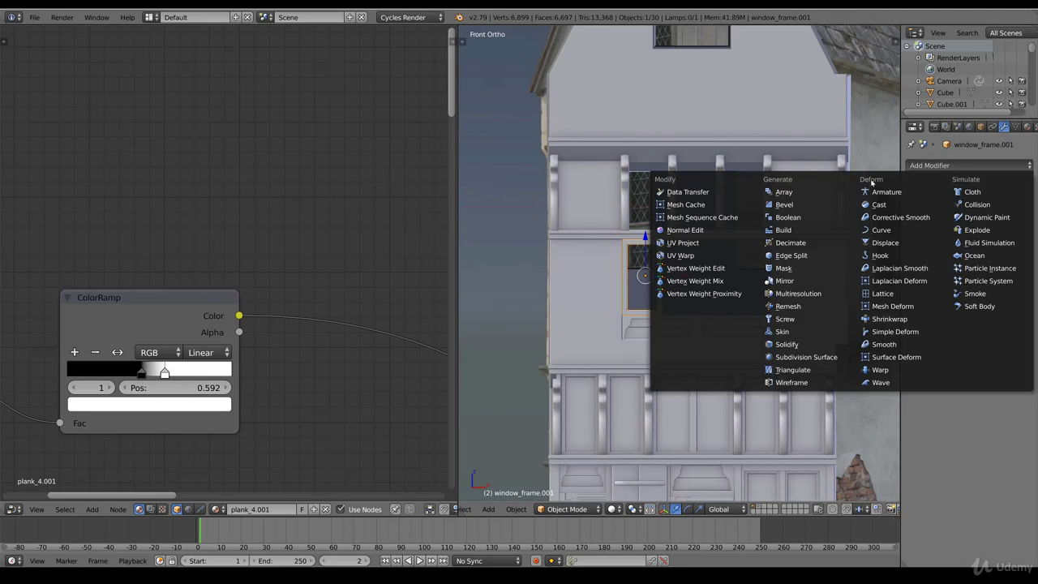
click(801, 283)
Move the frame's whole mesh along X to one side of the origin so the mirrored copy forms a second pane.
scroll(671, 336, up, 4)
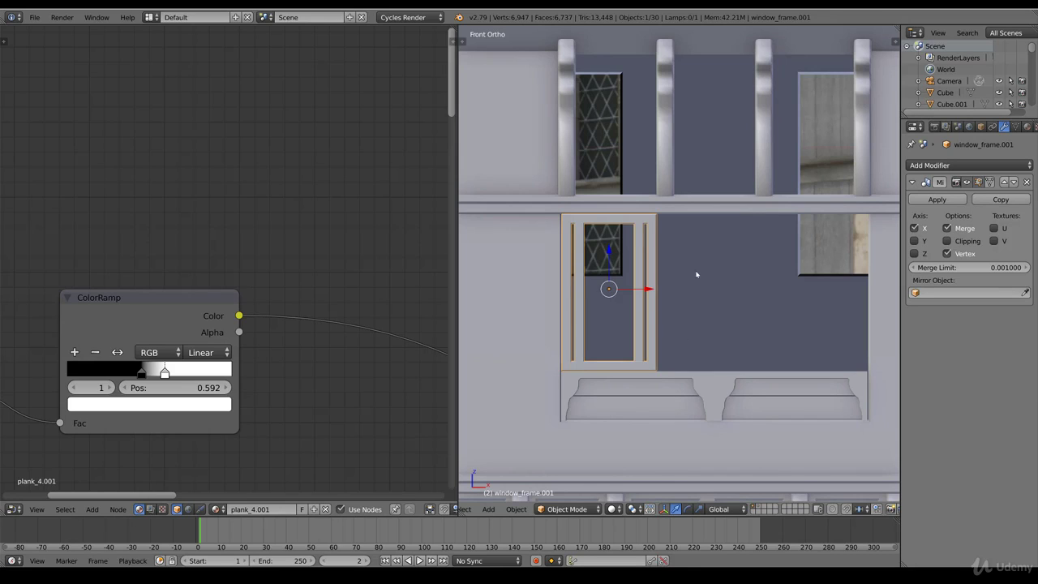
key(Tab)
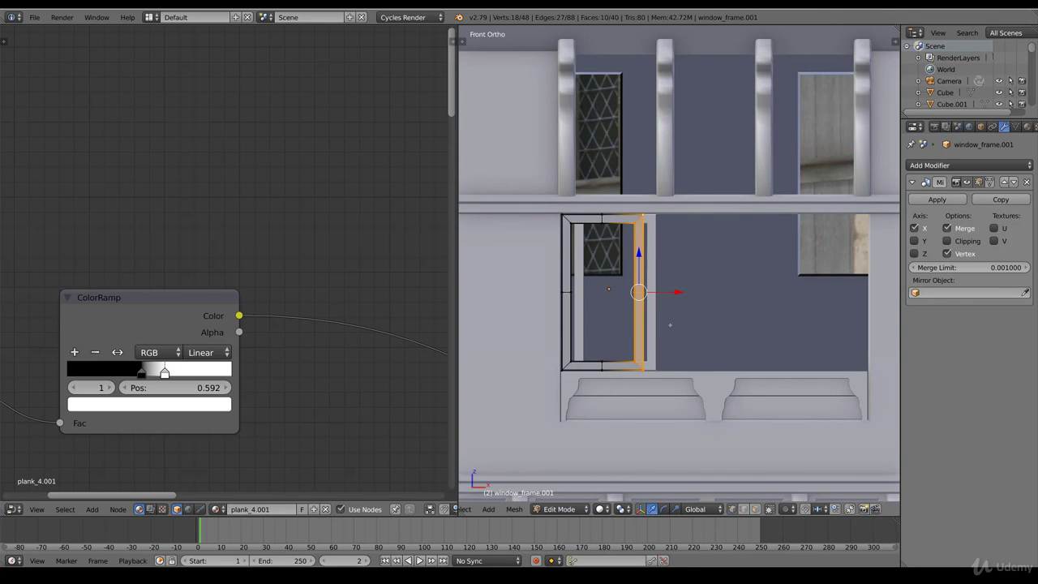
key(a)
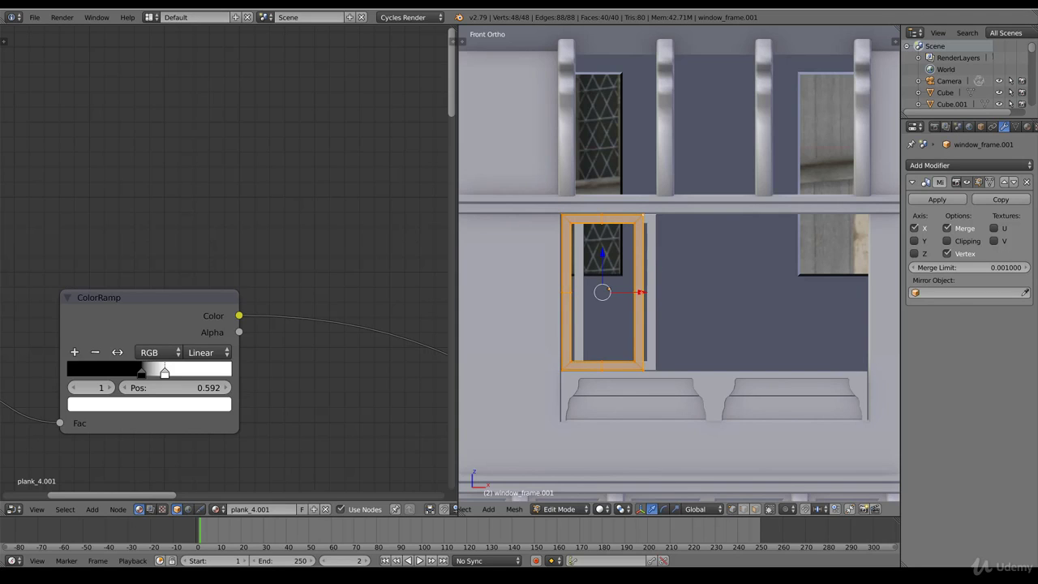
drag(641, 292, 603, 296)
Select the outer-edge vertices of the post next to the mirror centre and enable Clipping on the Mirror modifier.
key(z)
right_click(610, 373)
key(b)
drag(618, 387, 602, 194)
ctrl+scroll(603, 195, down, 2)
click(950, 241)
key(z)
key(KP_Decimal)
Snap the selected outer-edge vertices along X onto the mirror centre line with Clipping enabled.
key(g)
key(x)
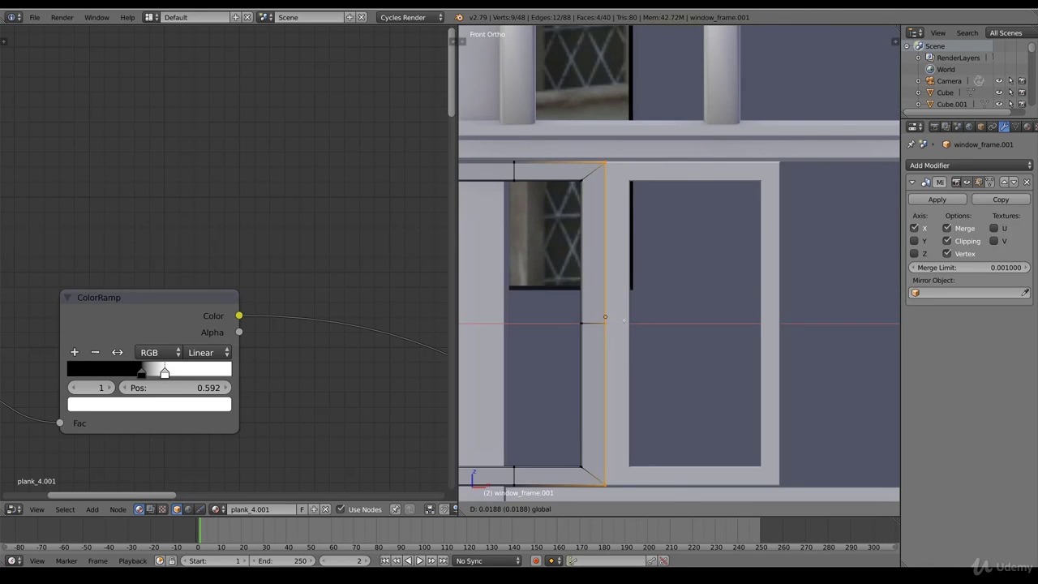
right_click(618, 319)
click(949, 241)
mouse_move(638, 325)
mouse_down()
mouse_move(660, 324)
mouse_move(636, 324)
mouse_up()
click(947, 241)
key(g)
key(x)
click(643, 246)
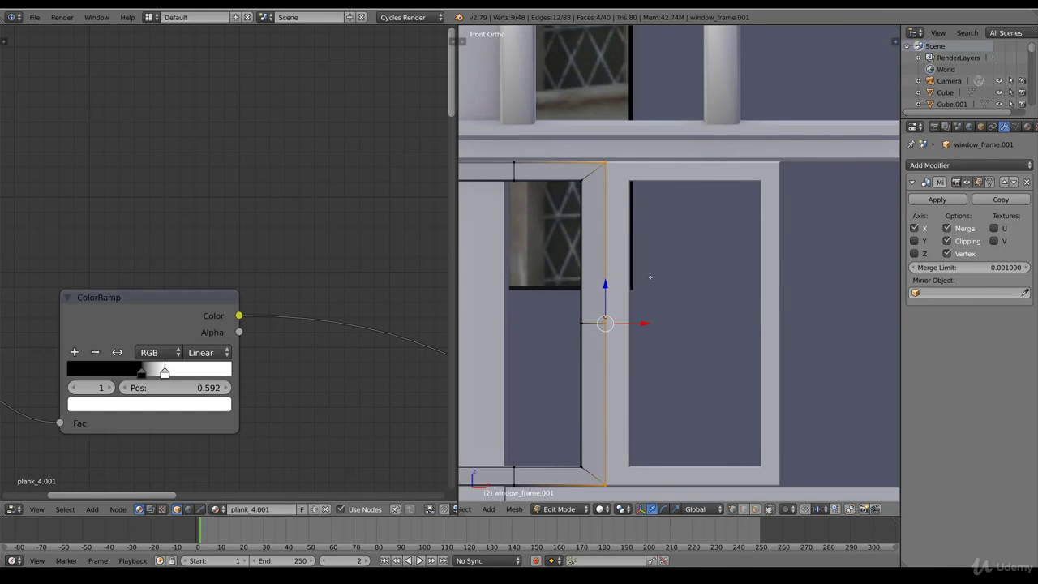
Thin the middle post by moving its inner-edge vertices along X toward the mirror centre.
scroll(650, 278, down, 2)
key(z)
right_click(615, 388)
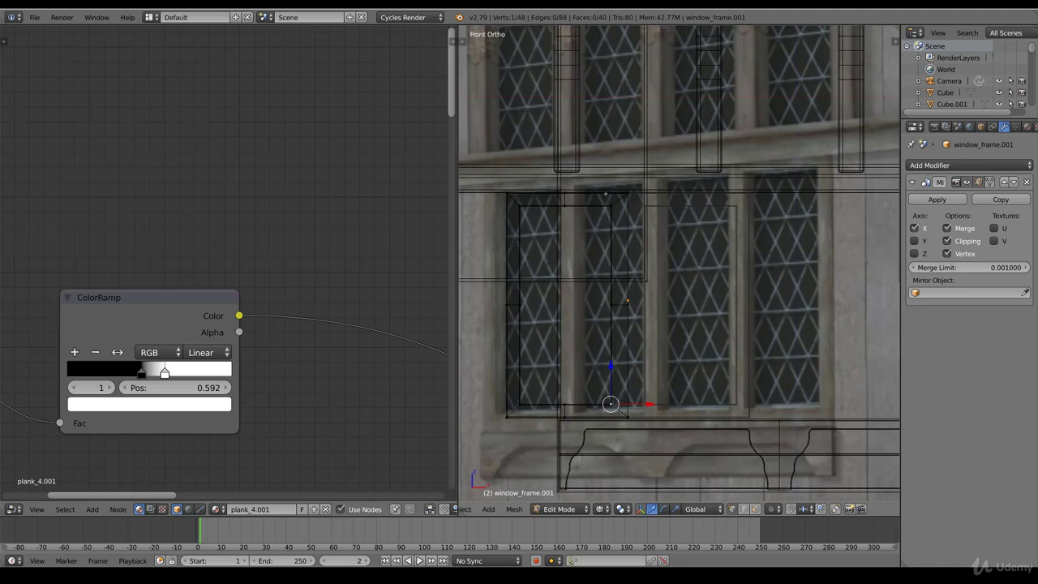
key(b)
mouse_move(617, 452)
mouse_down()
mouse_move(605, 394)
mouse_move(597, 156)
mouse_up()
key(z)
scroll(638, 321, up, 2)
drag(621, 323, 686, 324)
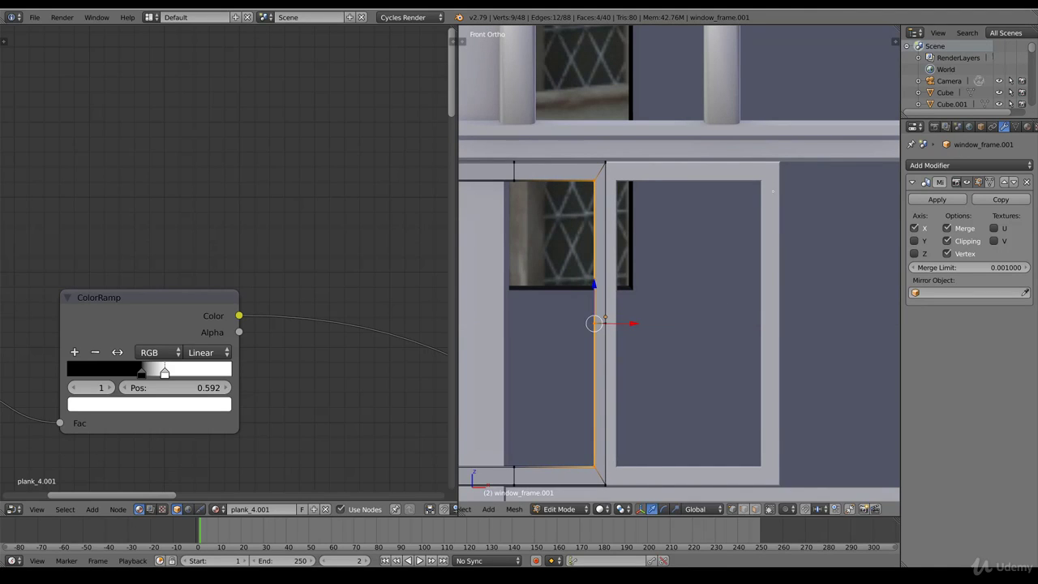
key(Tab)
scroll(672, 318, down, 3)
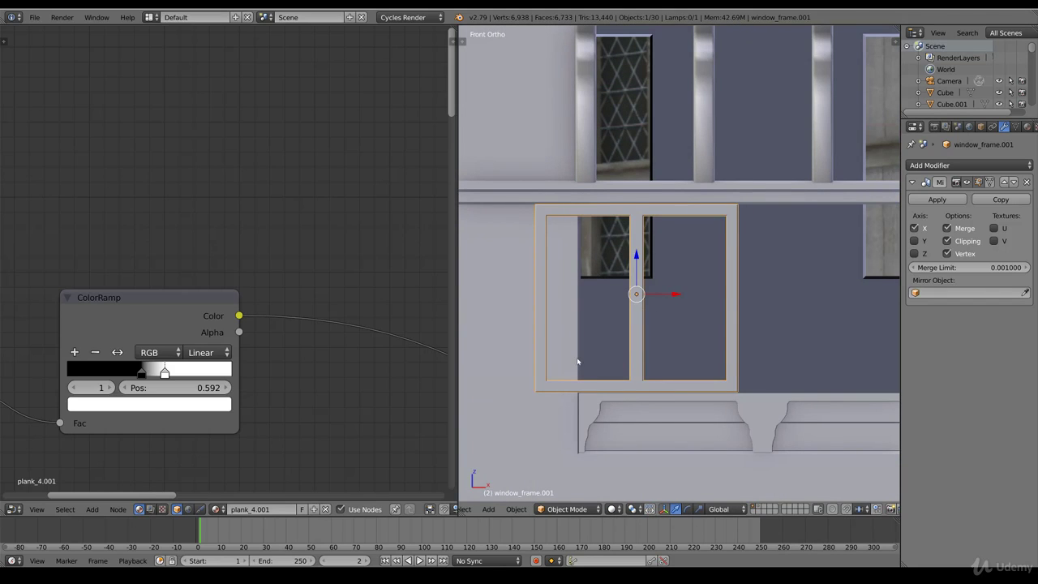
Adjust the double frame's overall width by moving the left post's vertices along X.
key(Tab)
right_click(536, 390)
key(z)
key(b)
drag(563, 170, 495, 420)
key(z)
key(g)
key(x)
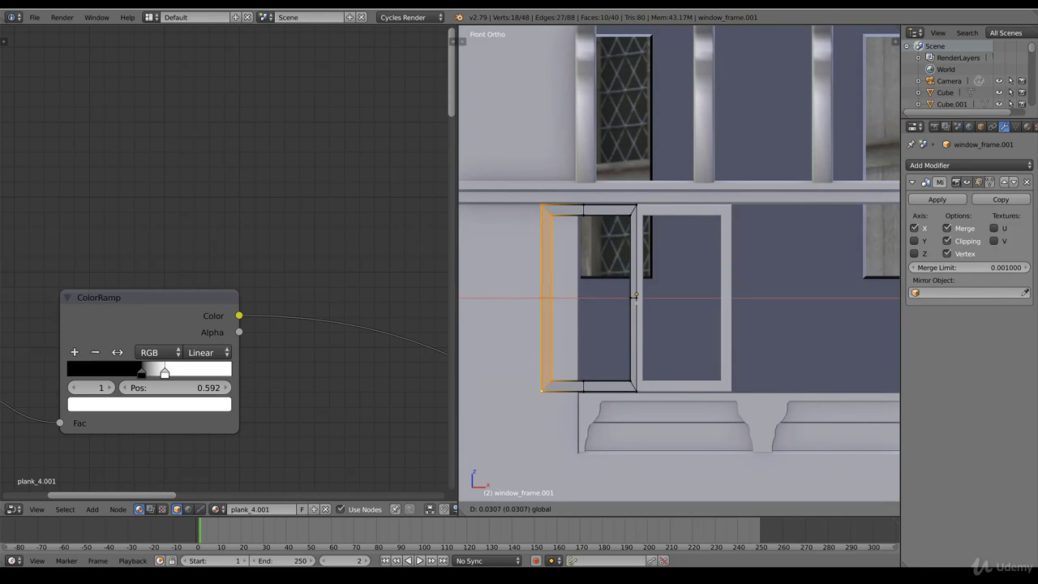
click(646, 303)
scroll(641, 296, down, 4)
scroll(630, 290, up, 3)
drag(608, 292, 603, 292)
key(Tab)
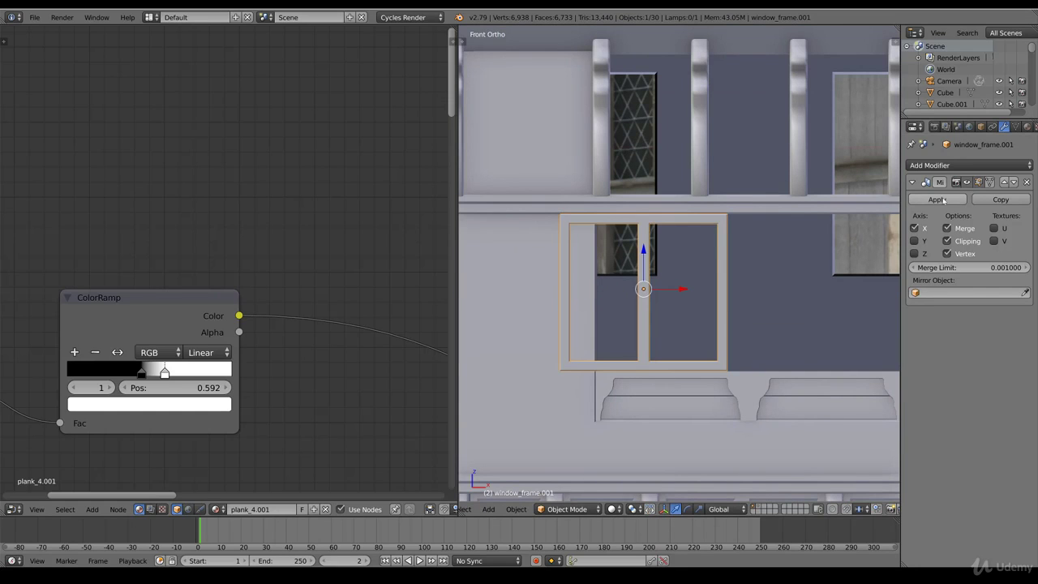
Apply the Mirror modifier and delete the internal geometry enclosed in the middle post.
click(937, 200)
scroll(830, 239, up, 3)
key(z)
key(Tab)
drag(607, 196, 612, 156)
key(x)
middle_drag(712, 340, 736, 322)
key(x)
click(767, 324)
key(z)
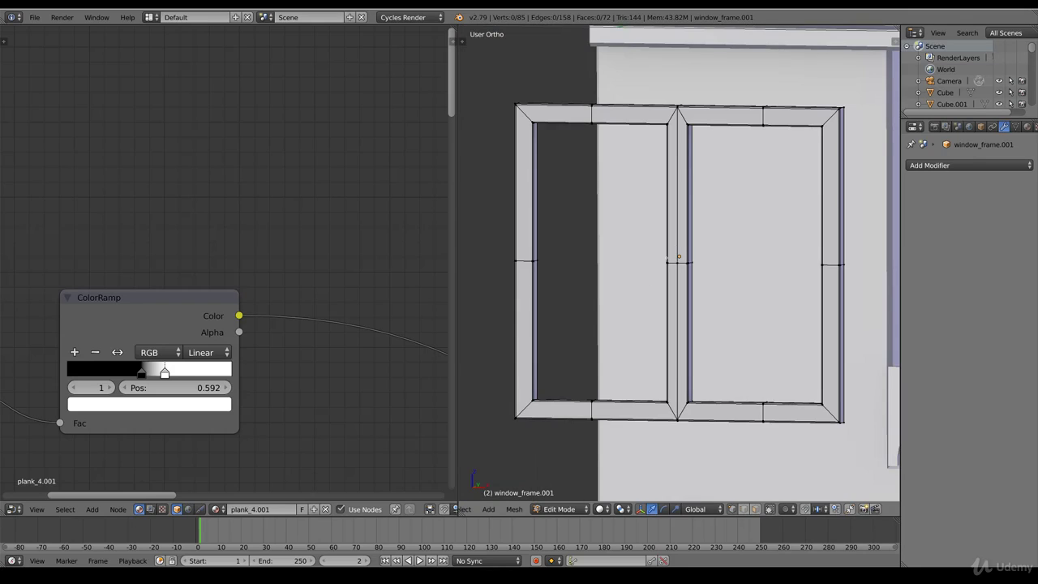
Examine the double frame's mesh from the side, underneath and front, checking its position against the wall opening.
middle_drag(714, 324, 698, 318)
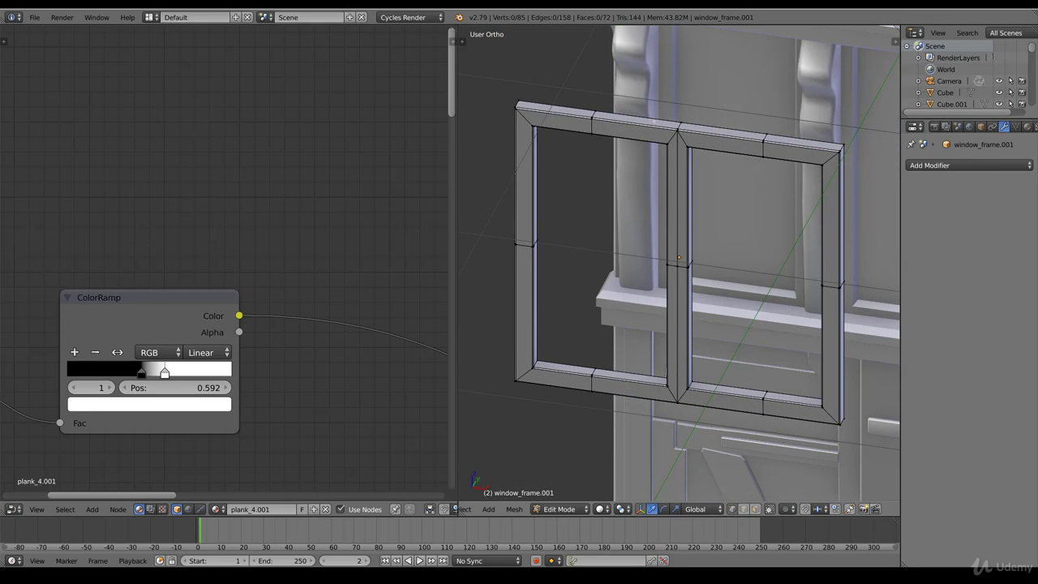
key(KP_3)
key(z)
right_click(687, 405)
mouse_move(695, 416)
middle_down()
mouse_move(708, 417)
mouse_move(692, 431)
middle_up()
key(z)
key(KP_1)
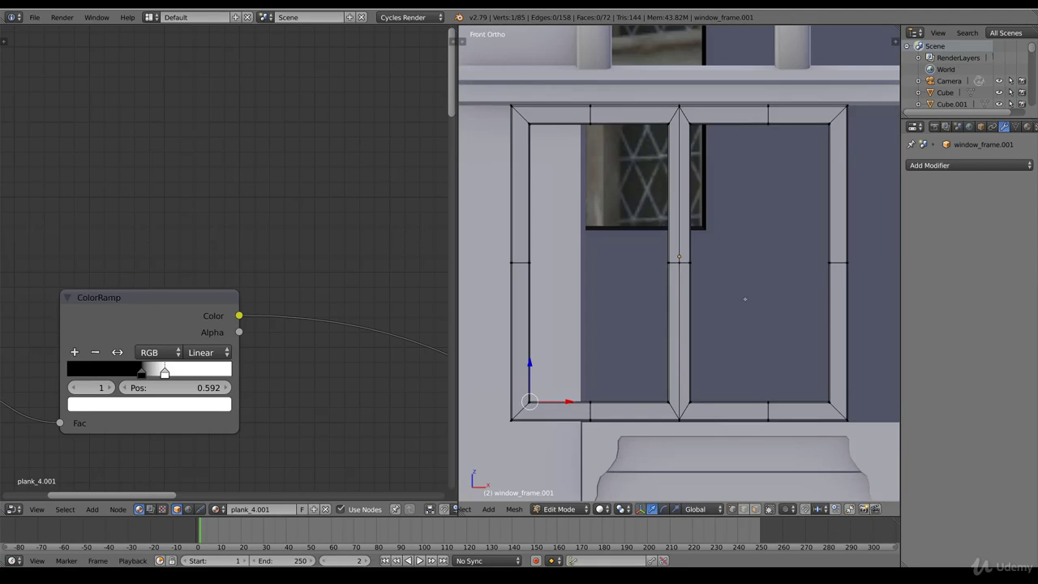
scroll(746, 298, down, 4)
Return to Object Mode and add a new Mirror modifier to the double window frame.
key(Tab)
key(z)
key(z)
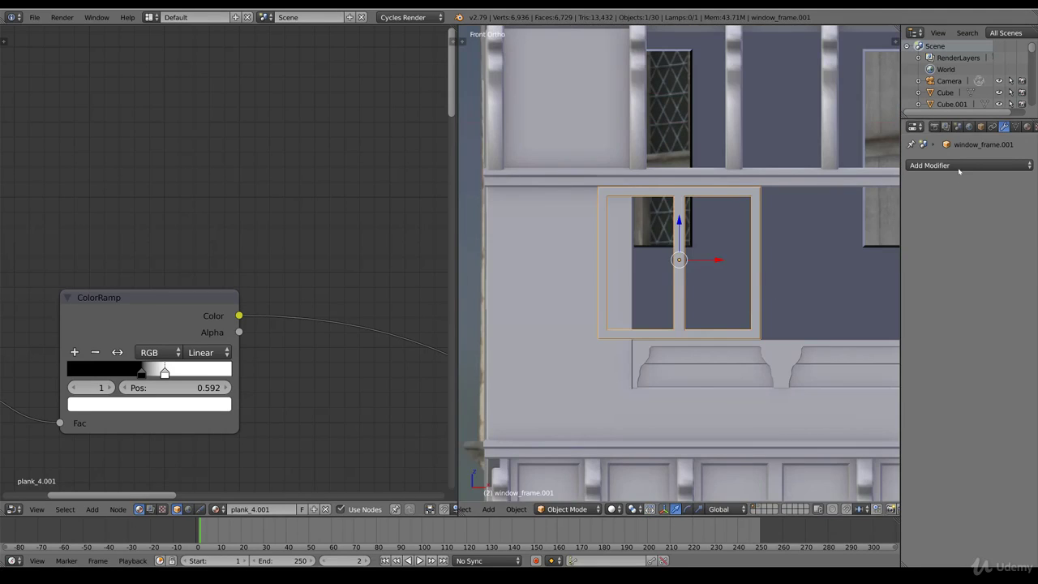
click(958, 165)
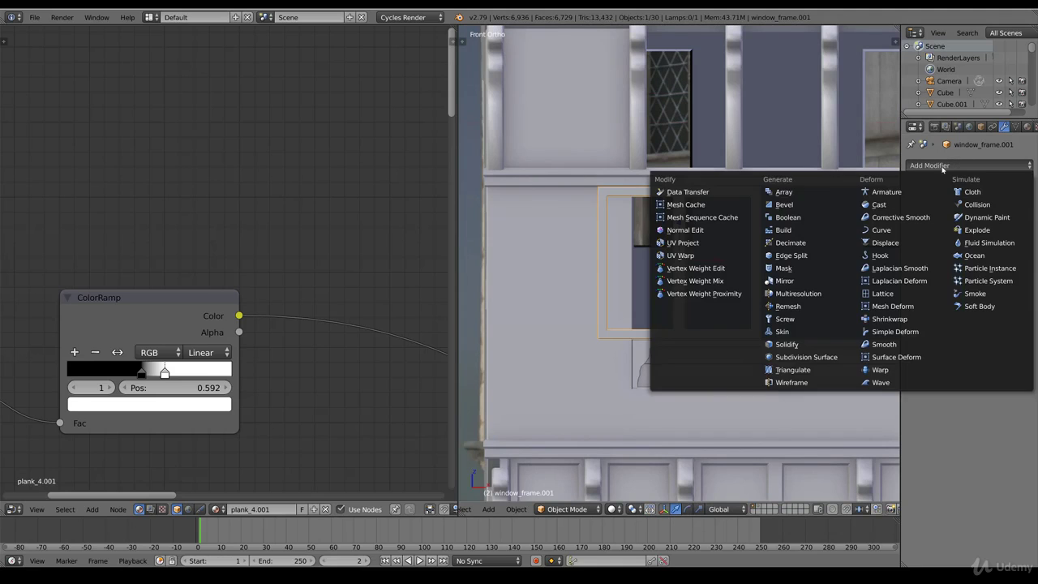
click(784, 281)
Move all of the double frame's geometry along negative X so its mirrored copy separates from it.
key(Tab)
key(z)
key(b)
drag(717, 370, 509, 170)
key(z)
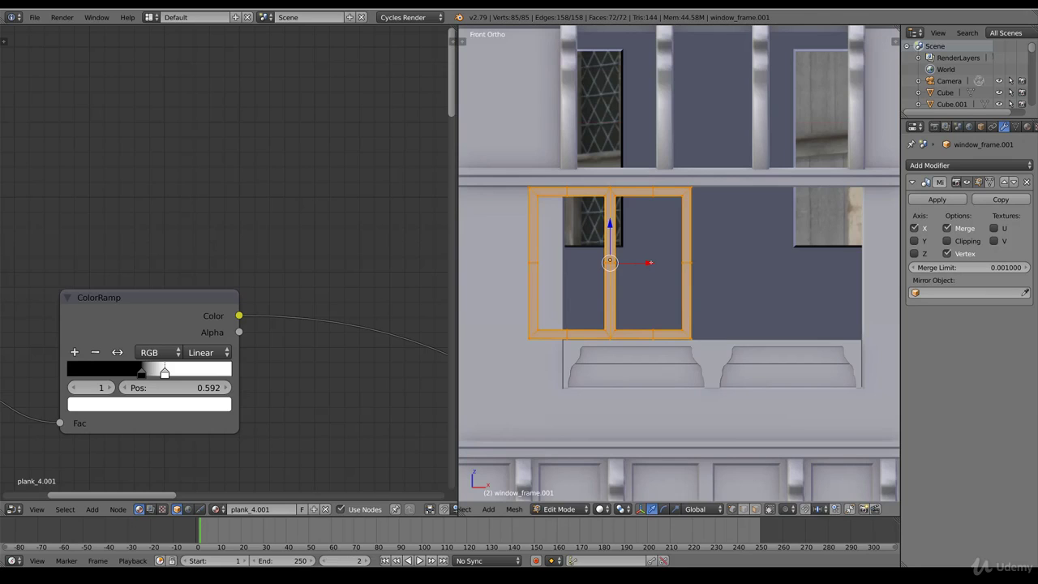
drag(650, 263, 565, 275)
Select the double frame's inner end post and move it along X onto the mirror centre line with Clipping enabled.
shift+middle_drag(566, 276, 599, 276)
scroll(599, 276, up, 3)
key(z)
right_click(619, 395)
key(b)
drag(631, 419, 592, 110)
key(ctrl+l)
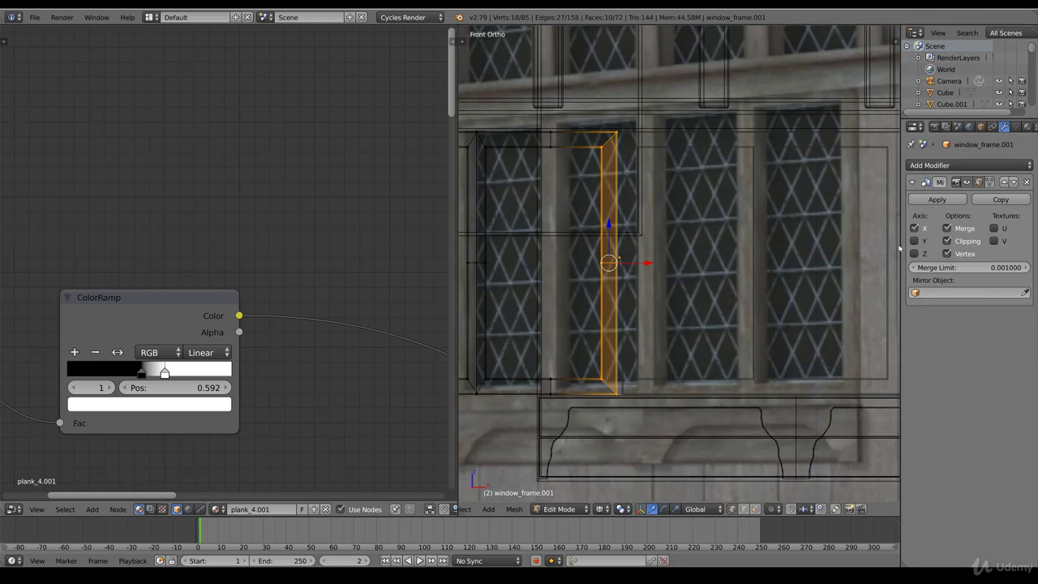
key(g)
key(x)
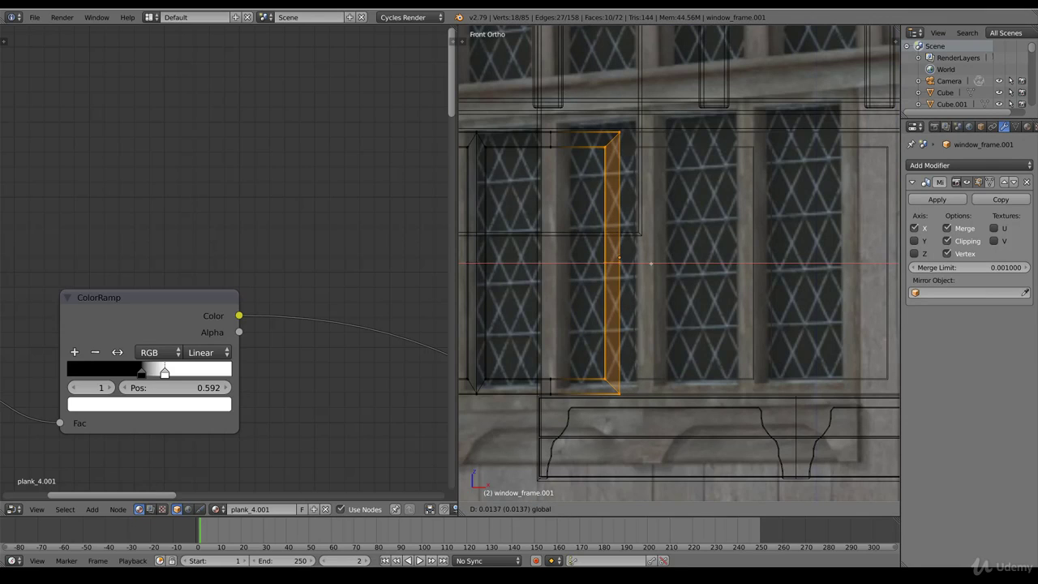
click(619, 258)
Adjust the thickness of the new centre post by moving its inner-edge vertices along X.
key(g)
key(x)
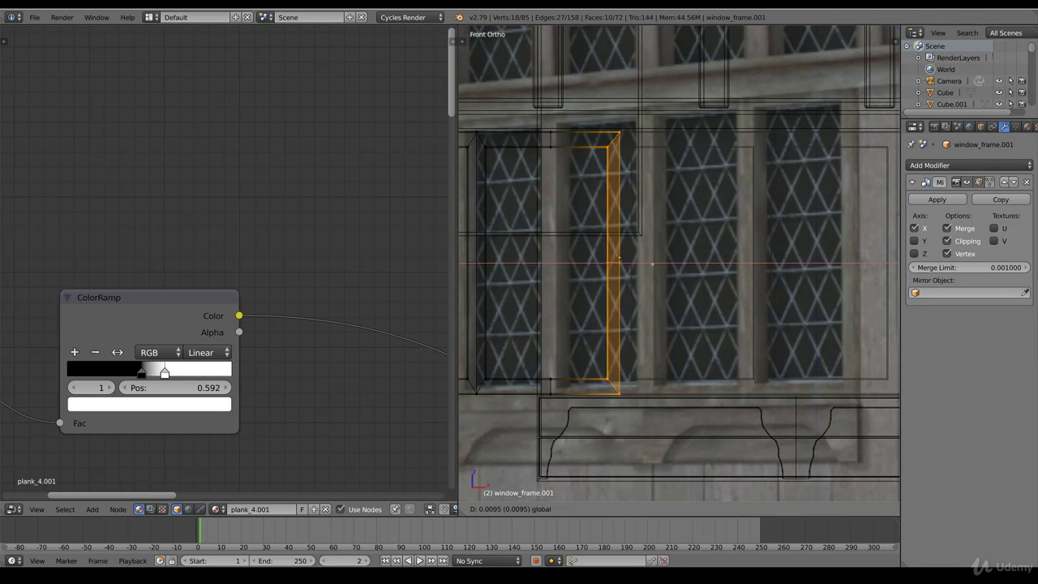
click(620, 257)
key(alt+z)
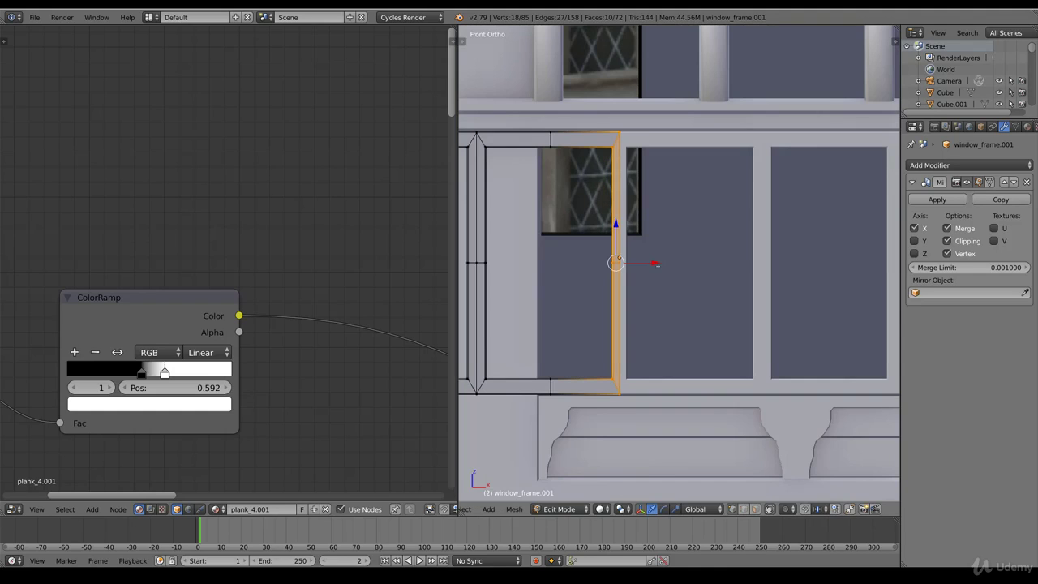
key(g)
key(x)
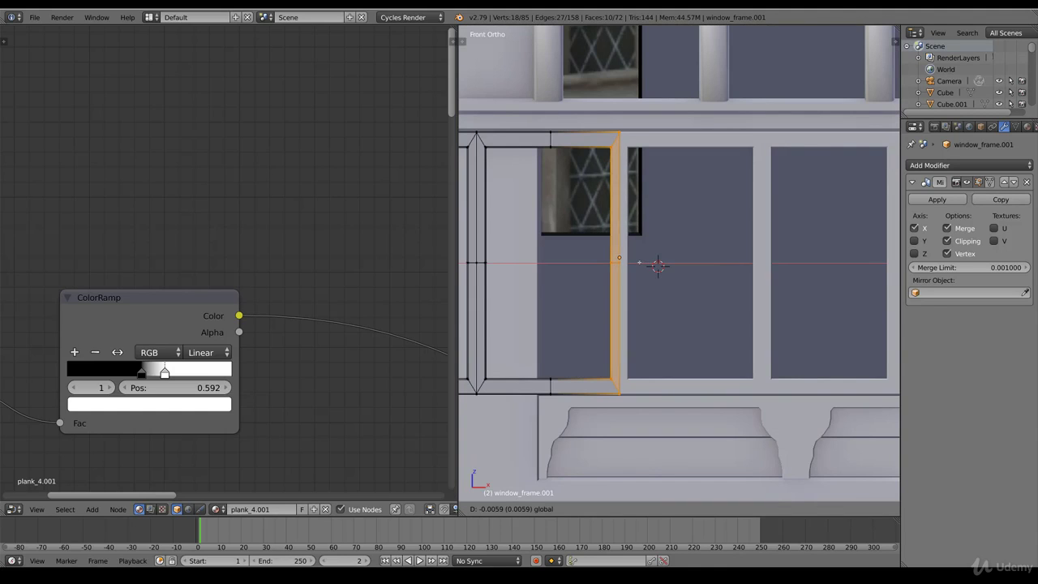
click(634, 264)
Leave Edit Mode and move the four-pane frame along X over the facade's lower opening.
key(Tab)
scroll(682, 258, down, 4)
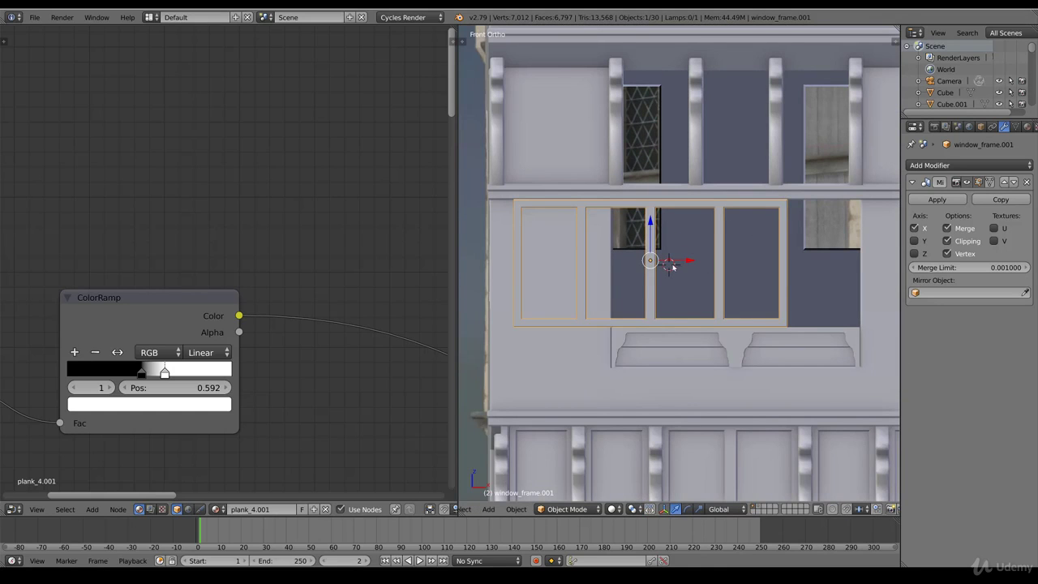
drag(688, 263, 780, 262)
ctrl+scroll(785, 290, up, 3)
key(z)
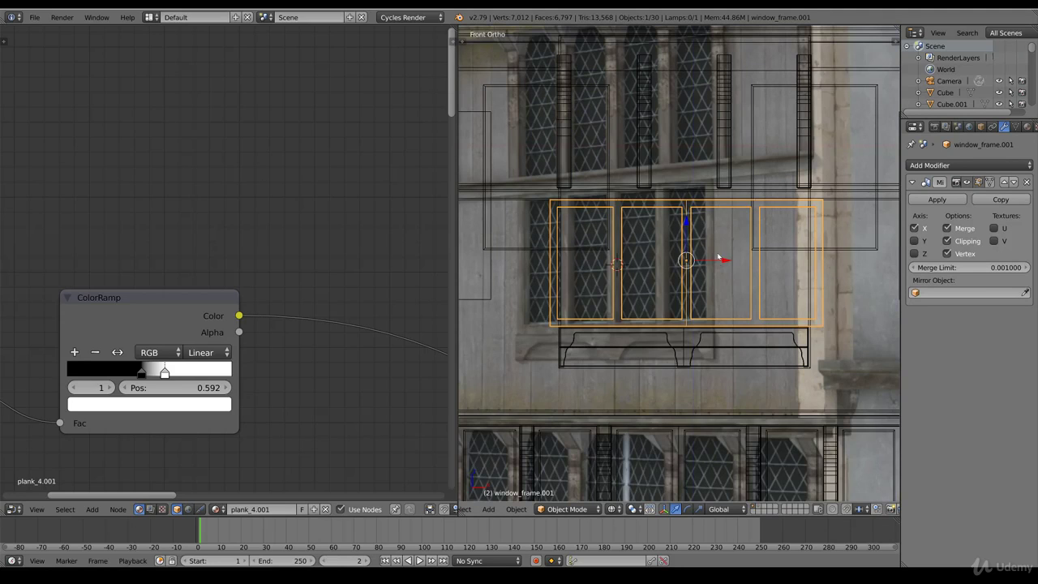
Apply the Mirror modifier and delete the internal vertices enclosed in the centre post.
click(938, 200)
scroll(704, 311, up, 3)
key(Tab)
key(z)
right_click(686, 362)
key(z)
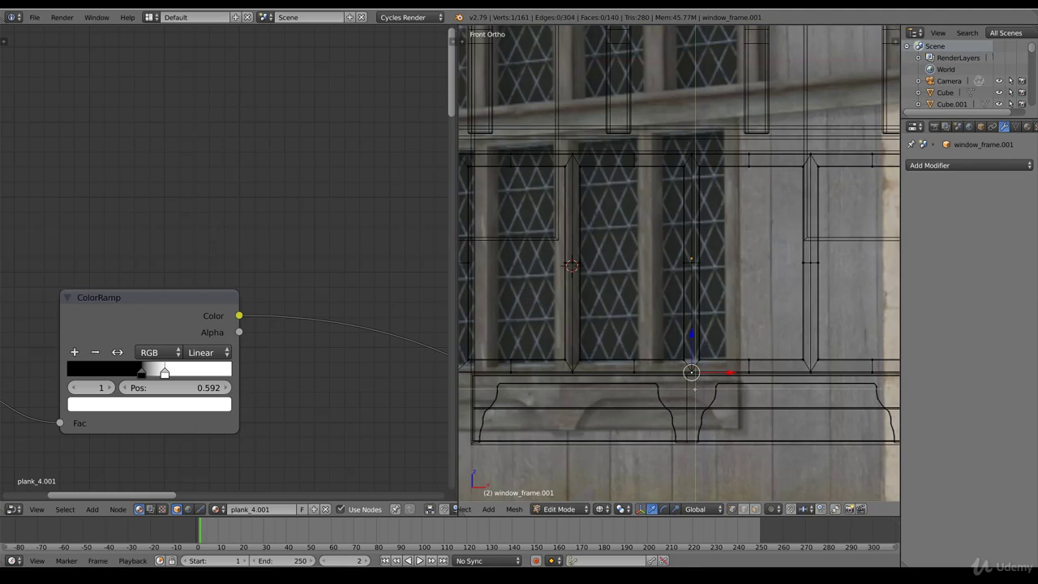
key(x)
click(689, 135)
scroll(704, 294, down, 3)
key(z)
key(z)
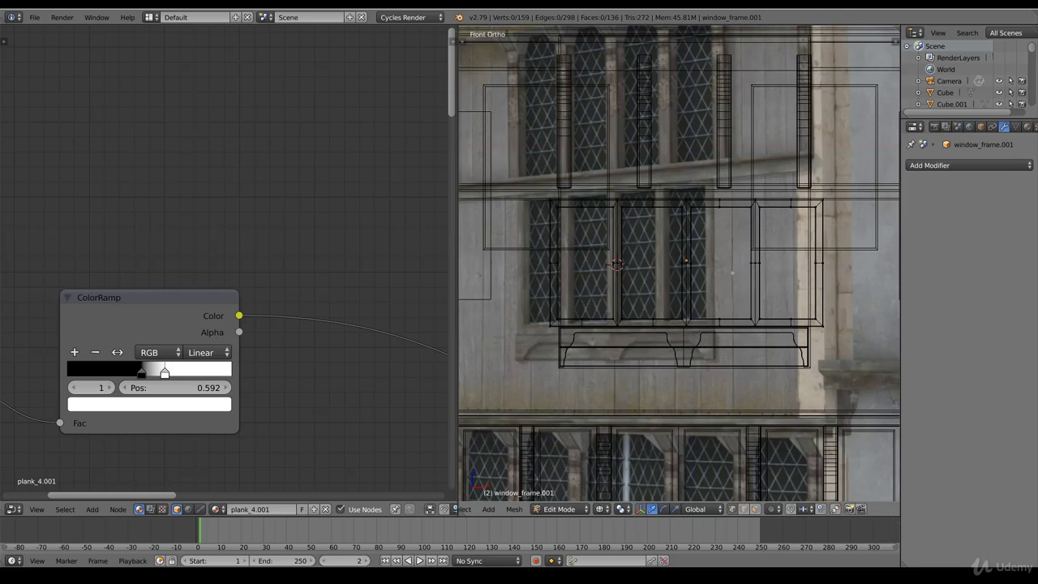
Scale the whole frame mesh along X to about 0.918 and shift it along X to line up with the opening.
key(a)
key(s)
key(x)
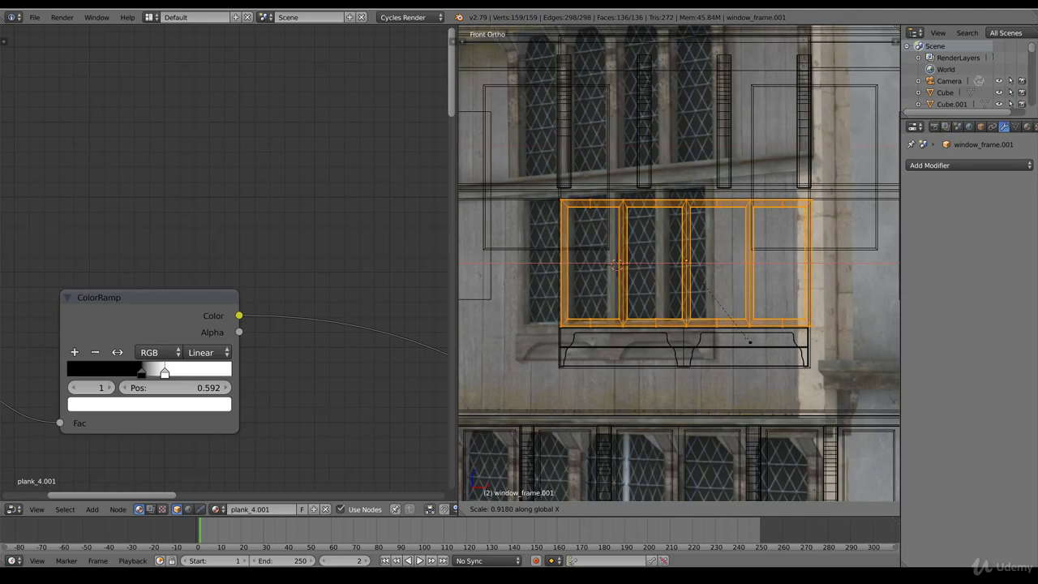
click(747, 338)
key(z)
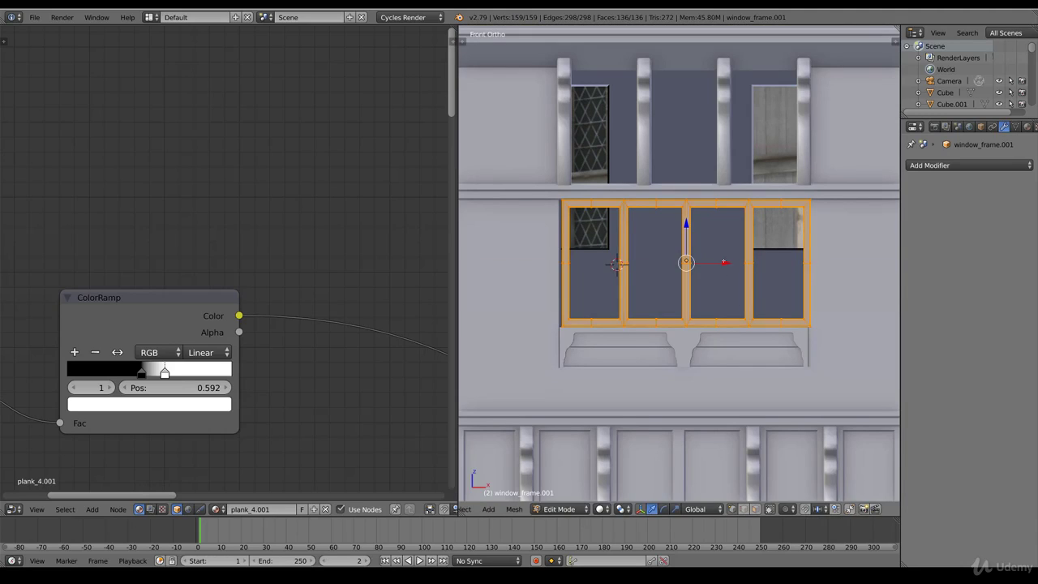
key(g)
key(x)
click(714, 353)
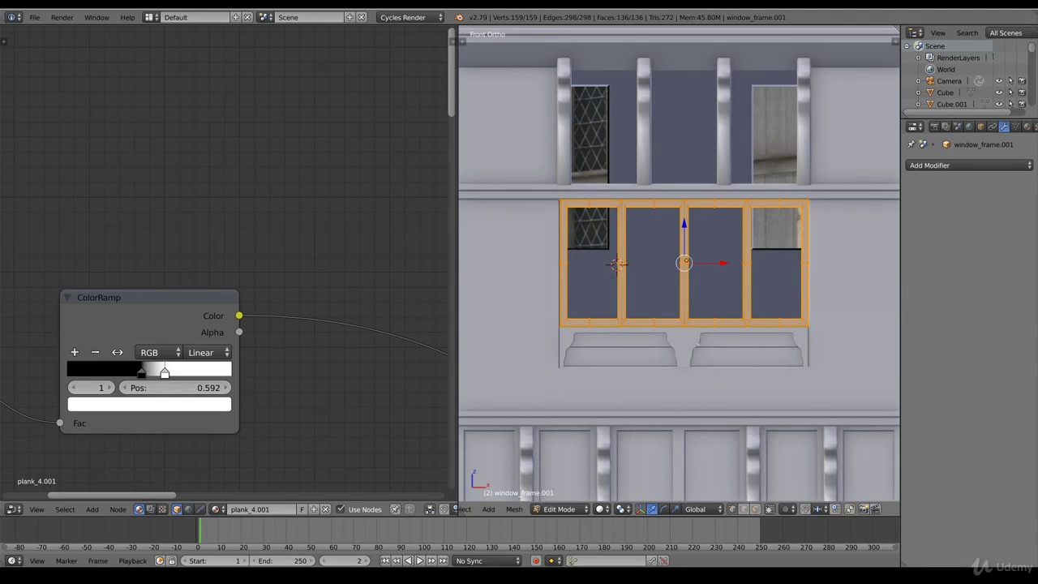
Move the four-pane frame object along Y until it sits inside the facade's lower opening.
middle_drag(752, 360, 717, 290)
key(Tab)
key(g)
key(y)
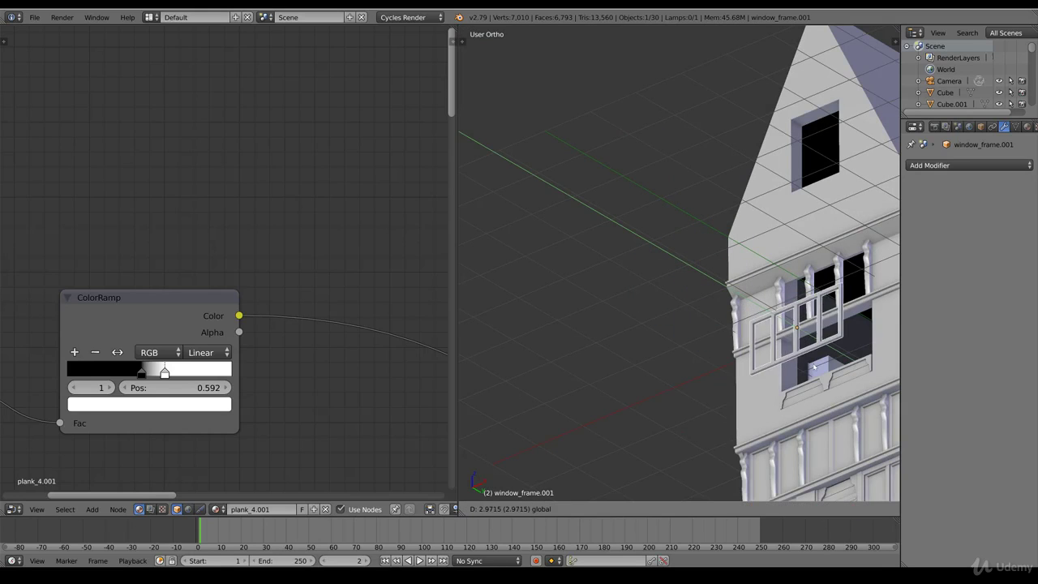
click(886, 434)
key(KP_Decimal)
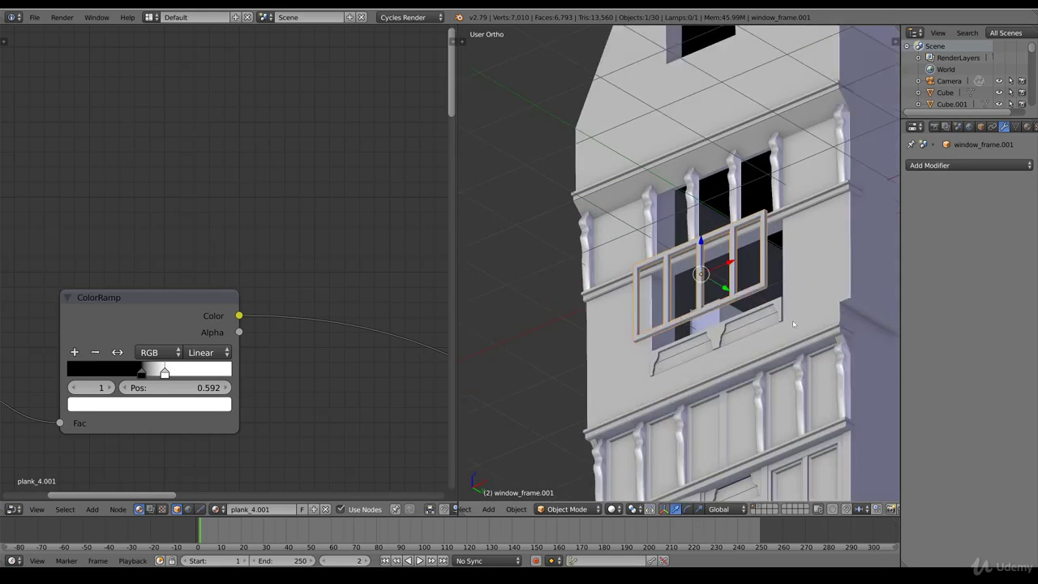
key(g)
key(y)
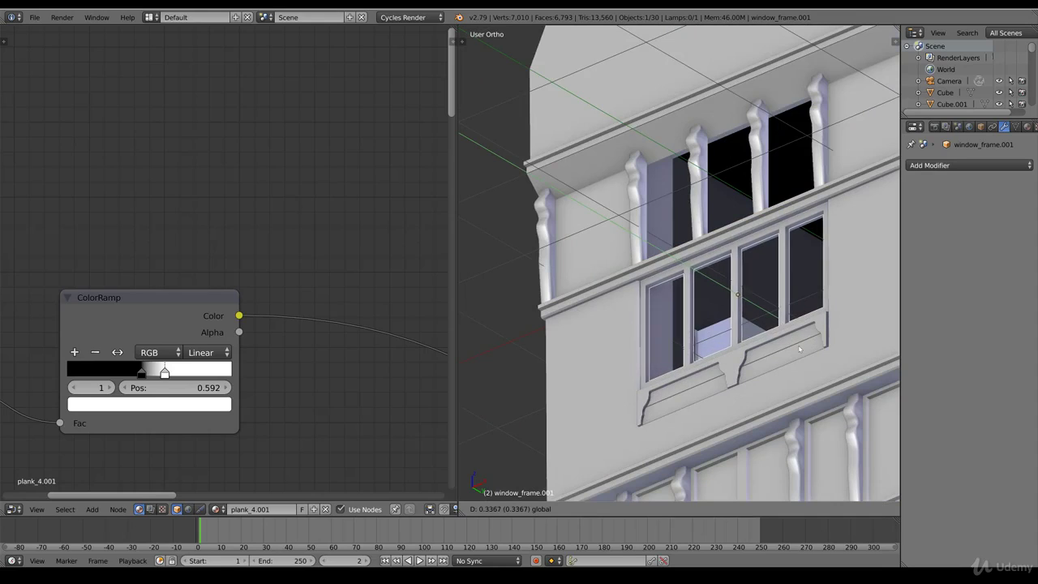
click(805, 361)
Rotate the four-pane frame slightly about the global X axis to match the wall's tilt.
key(r)
key(x)
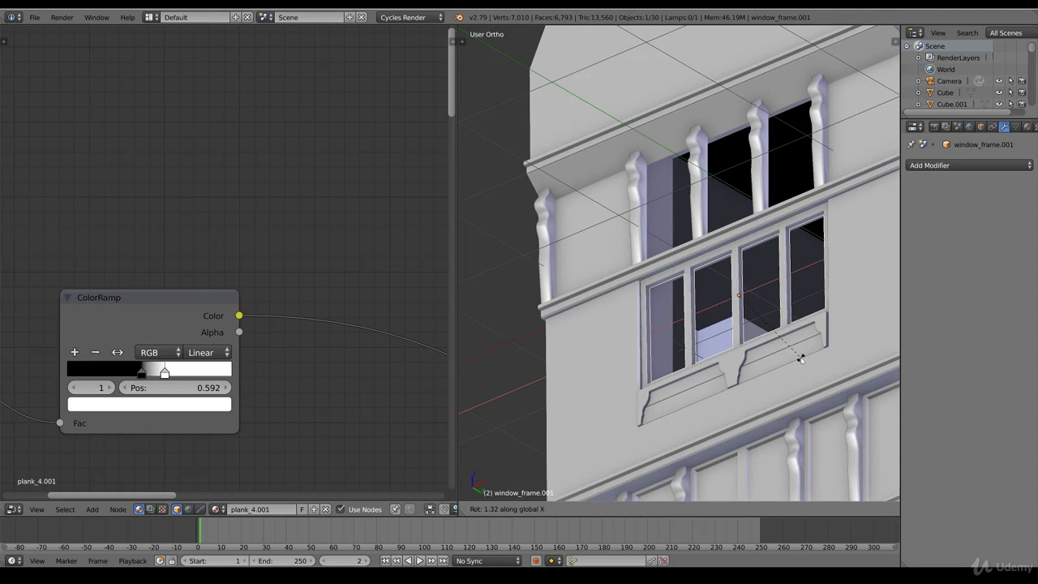
click(754, 366)
Switch the 3D view to Material shading and examine the frame's wood texture from the front.
key(KP_3)
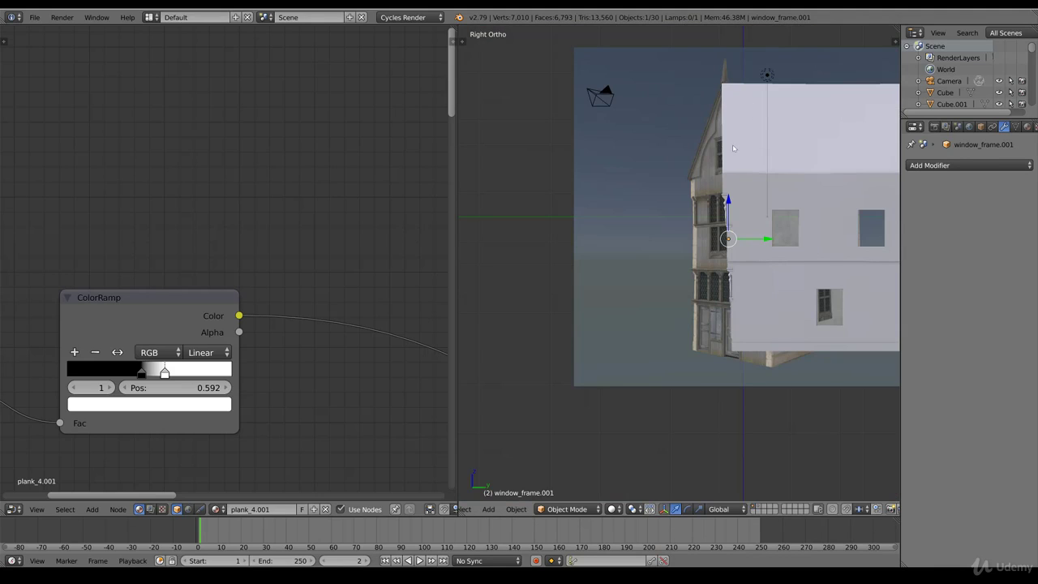
key(KP_1)
scroll(685, 202, up, 5)
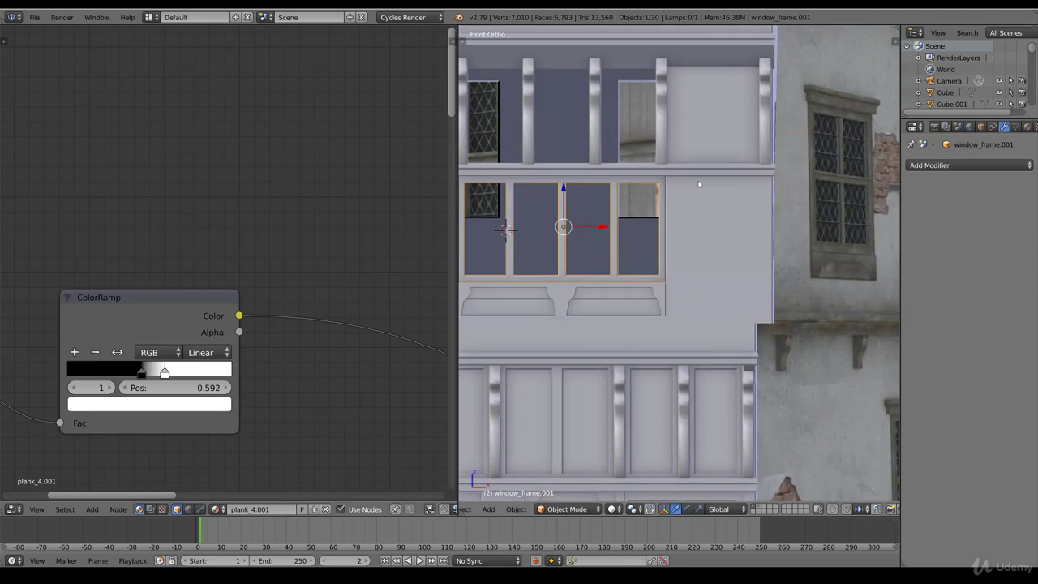
shift+scroll(687, 199, up, 5)
ctrl+scroll(690, 230, down, 5)
scroll(680, 276, down, 3)
scroll(670, 324, up, 3)
ctrl+scroll(671, 333, down, 3)
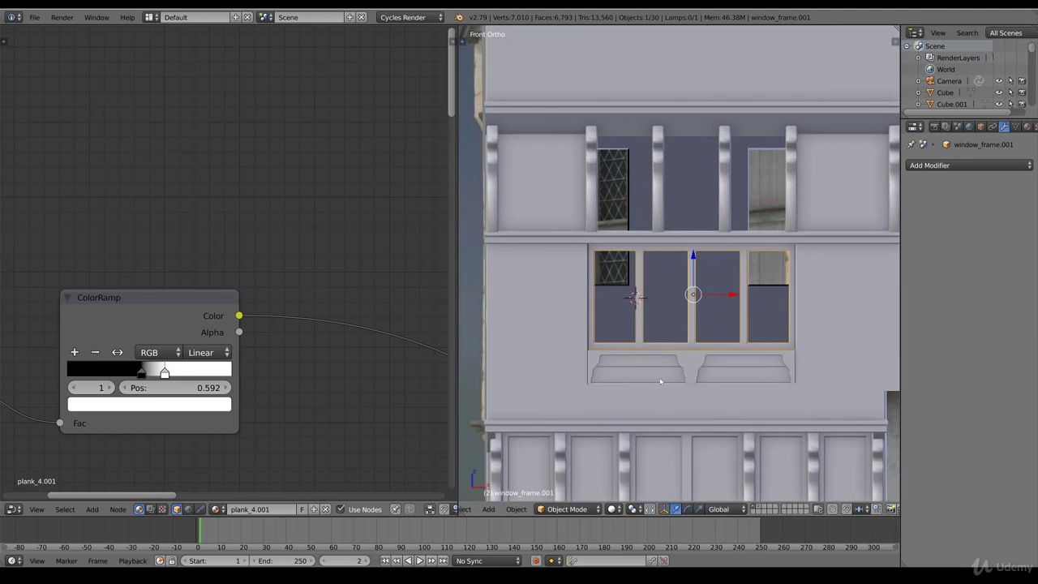
click(614, 509)
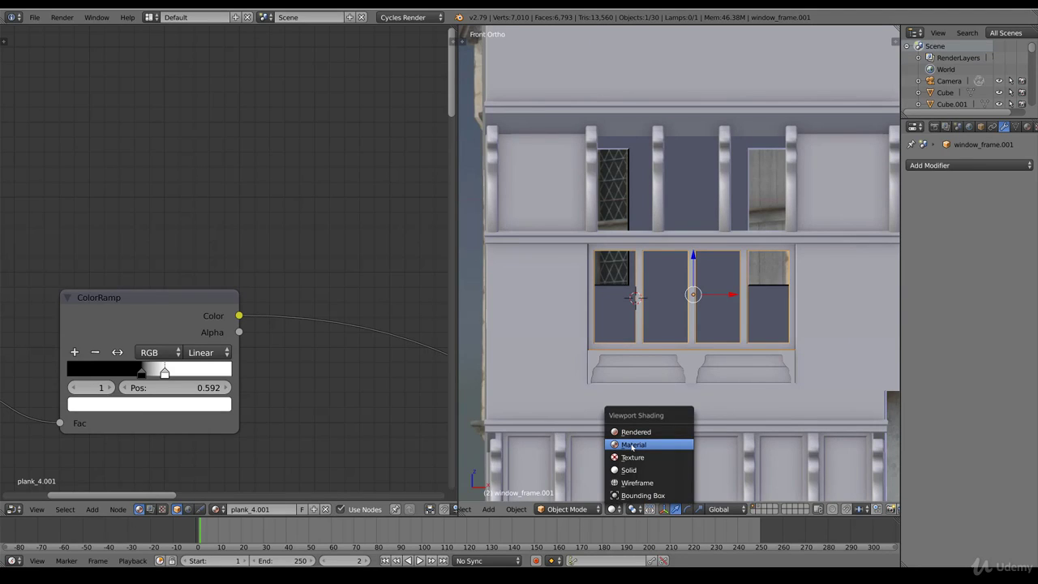
click(633, 445)
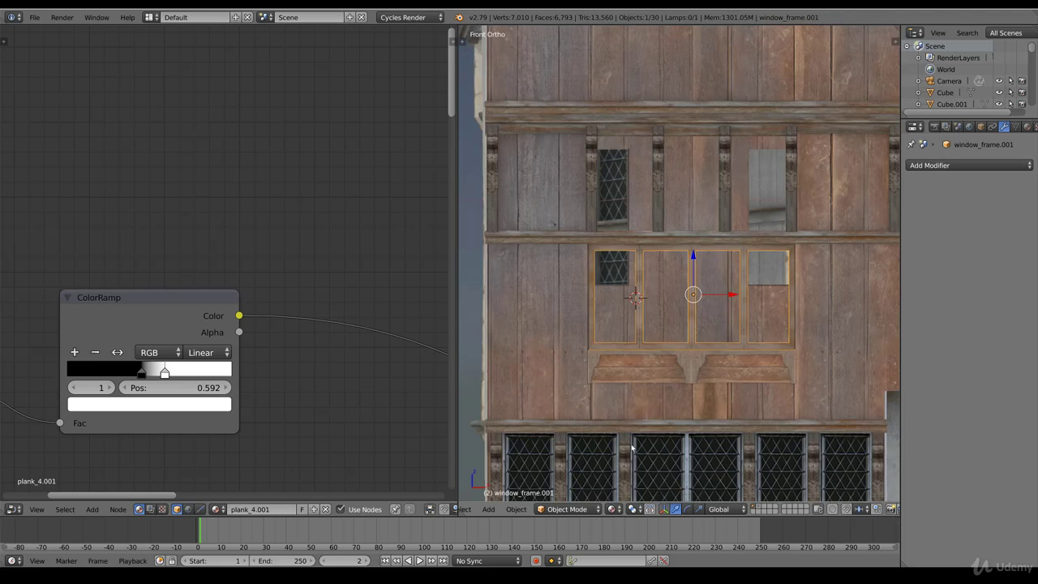
scroll(624, 452, up, 4)
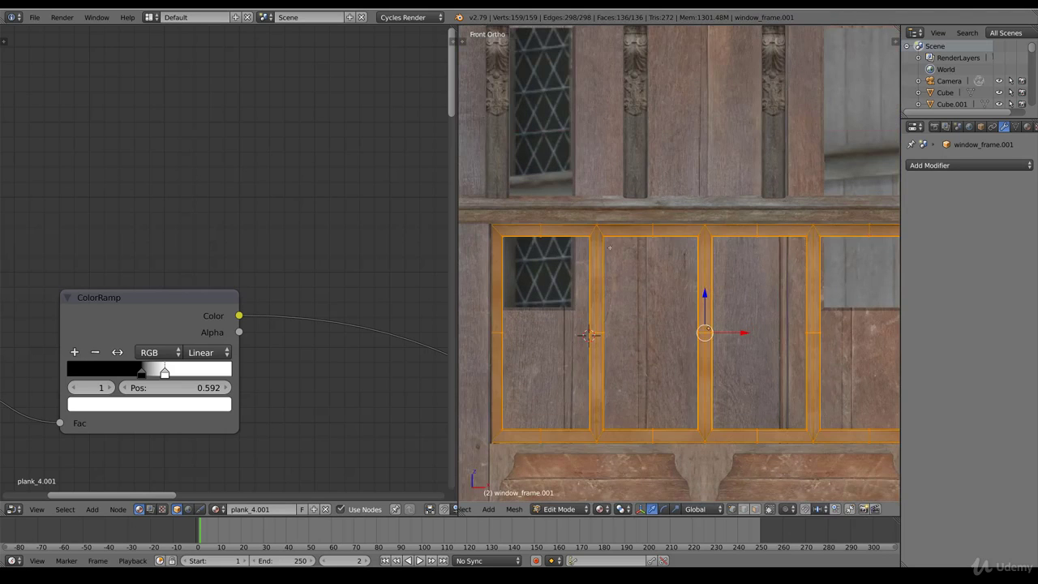
Select the vertices of the frame's three inner upright posts and show their UVs in the UV/Image Editor.
key(Tab)
key(z)
right_click(597, 224)
key(z)
key(b)
drag(621, 454, 577, 209)
key(b)
key(l)
key(l)
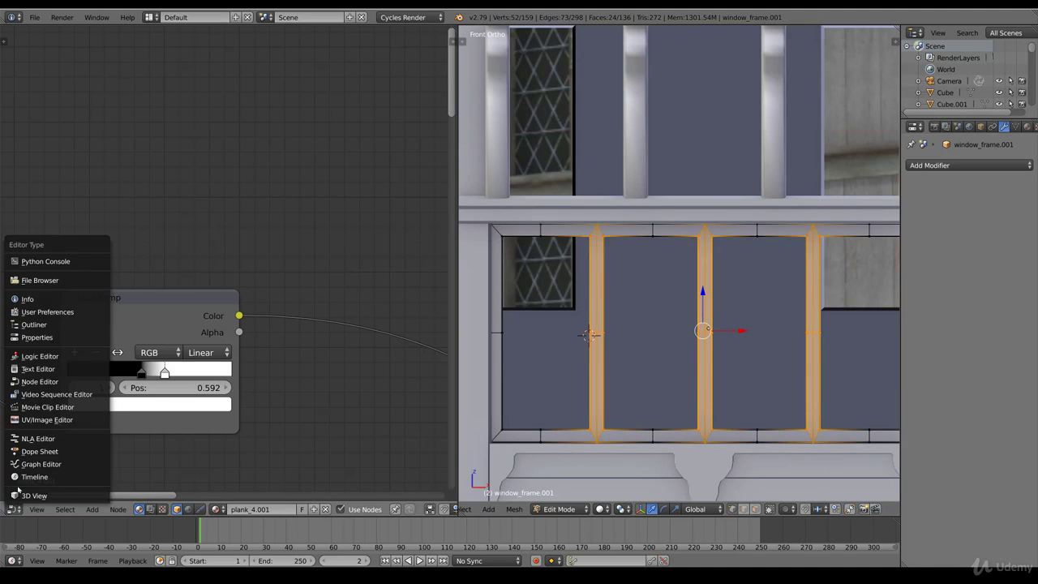
click(14, 509)
click(43, 420)
scroll(186, 360, down, 4)
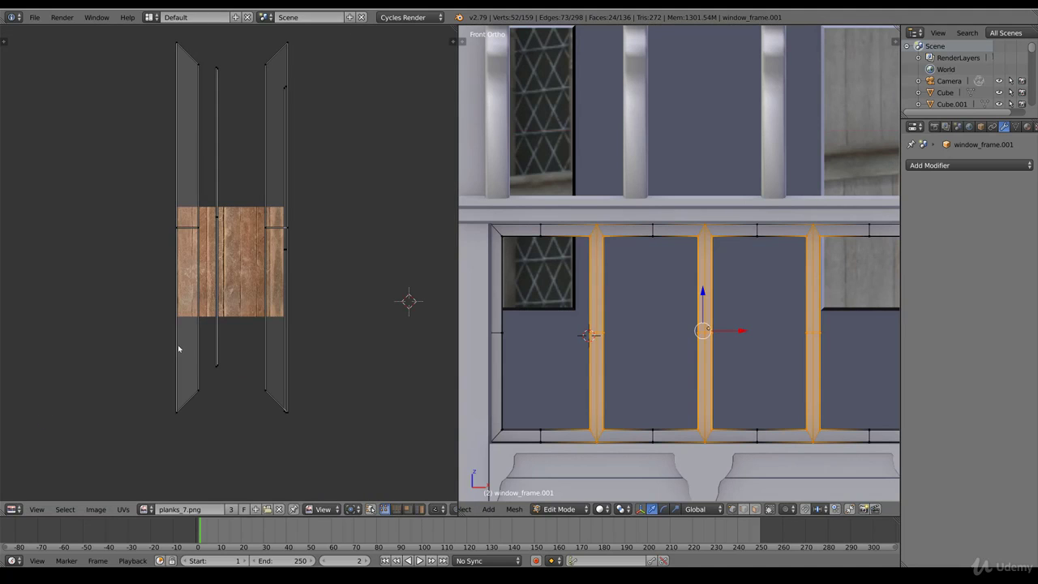
Scale down the leftmost UV island of the posts and position it along the left edge of the plank texture.
key(l)
key(s)
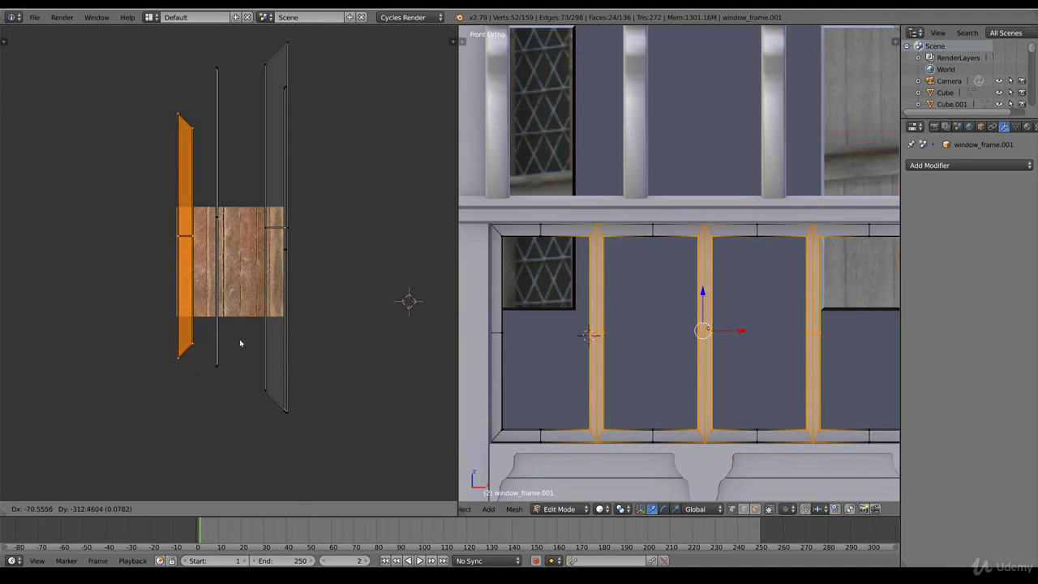
click(238, 333)
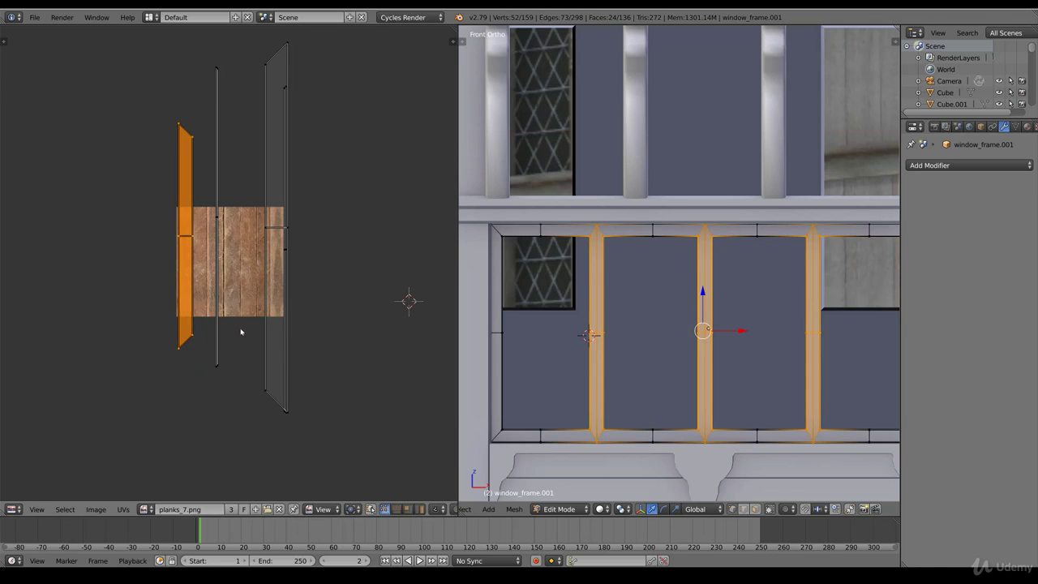
scroll(241, 332, up, 3)
scroll(276, 362, down, 3)
Box-select the rightmost UV islands, then scale and move them onto another plank of the texture.
key(a)
key(b)
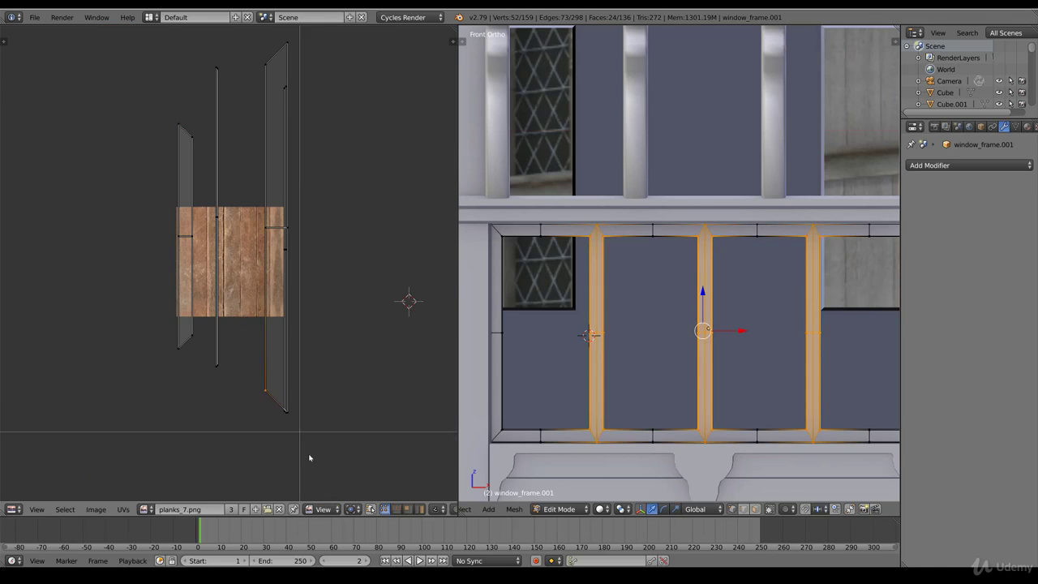
mouse_move(311, 462)
mouse_down()
mouse_move(234, 81)
mouse_move(235, 31)
mouse_up()
key(g)
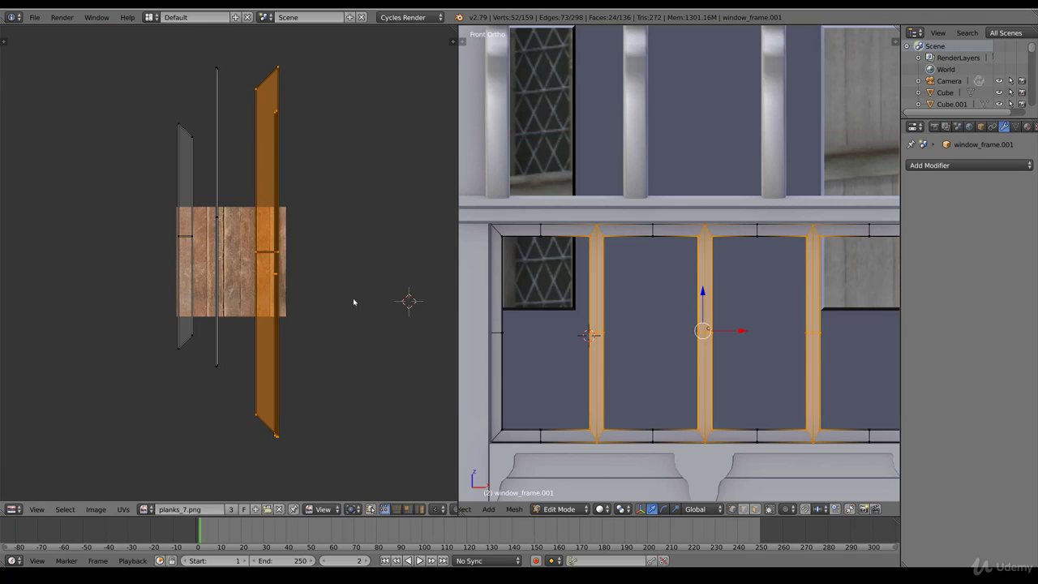
scroll(354, 308, up, 2)
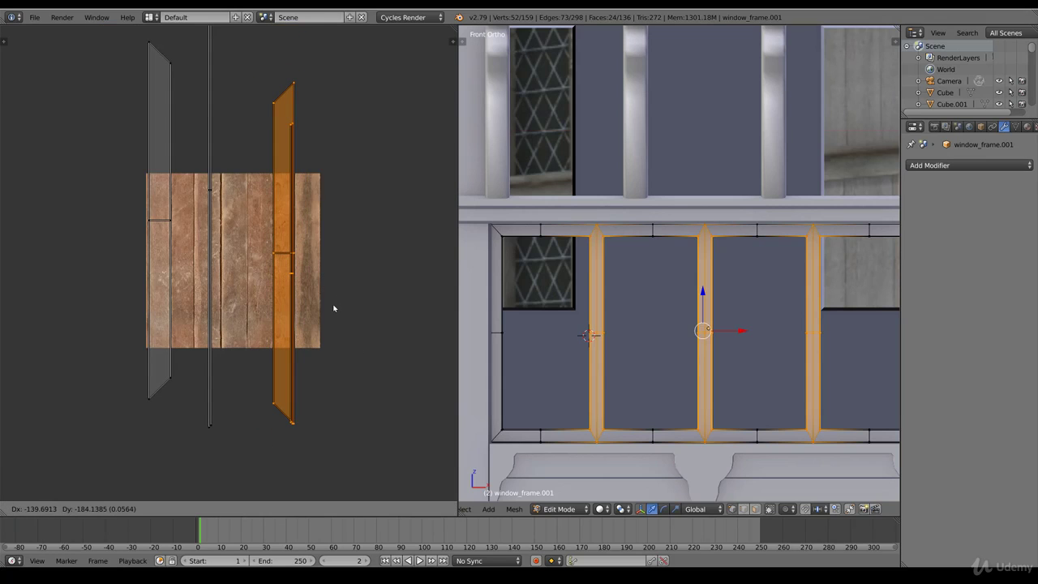
click(341, 317)
Scale the narrow middle UV strip of the posts and leave Edit Mode.
key(a)
scroll(292, 422, down, 3)
right_click(227, 319)
key(s)
click(245, 156)
key(Tab)
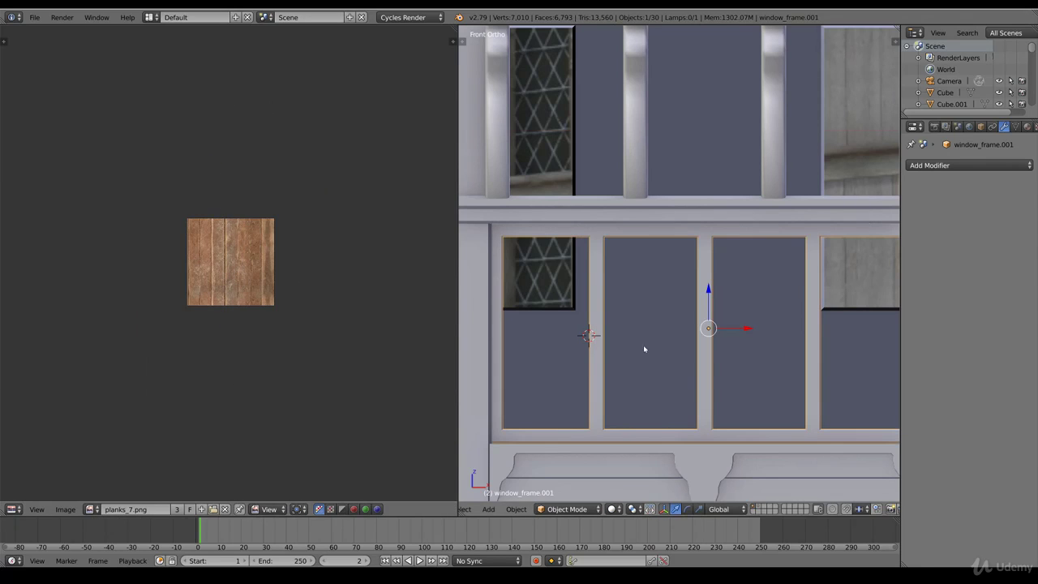
Preview the window frame in Material shading and select the linked mesh of its middle post in Edit Mode.
click(613, 509)
click(631, 446)
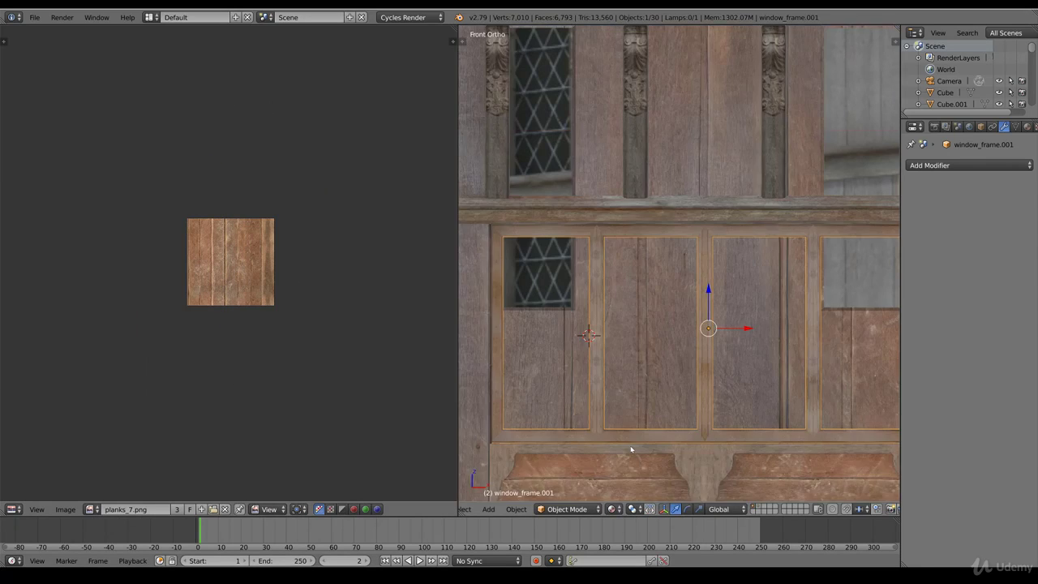
scroll(709, 402, up, 1)
key(Tab)
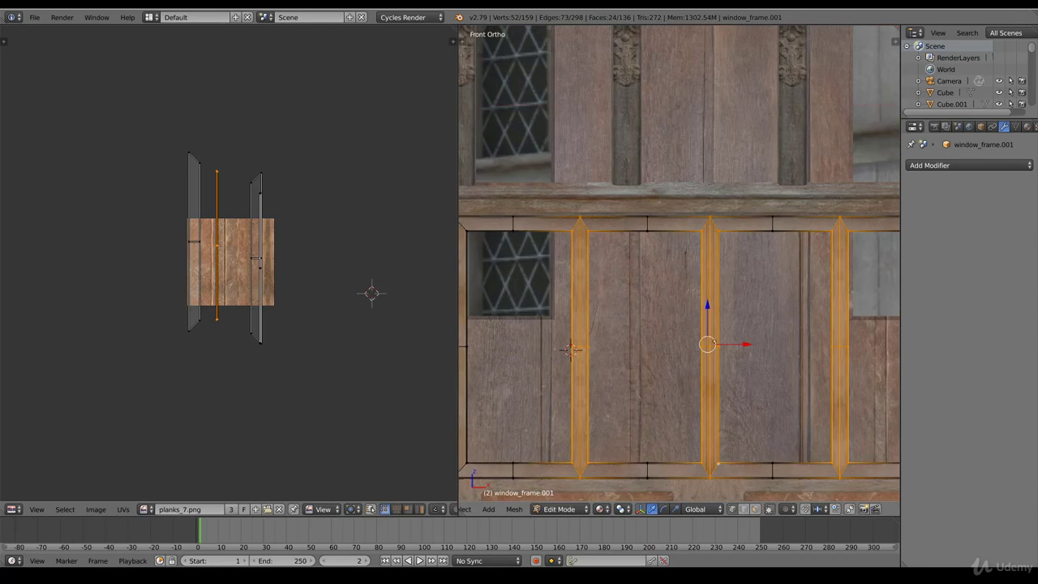
key(z)
right_click(718, 465)
key(b)
key(z)
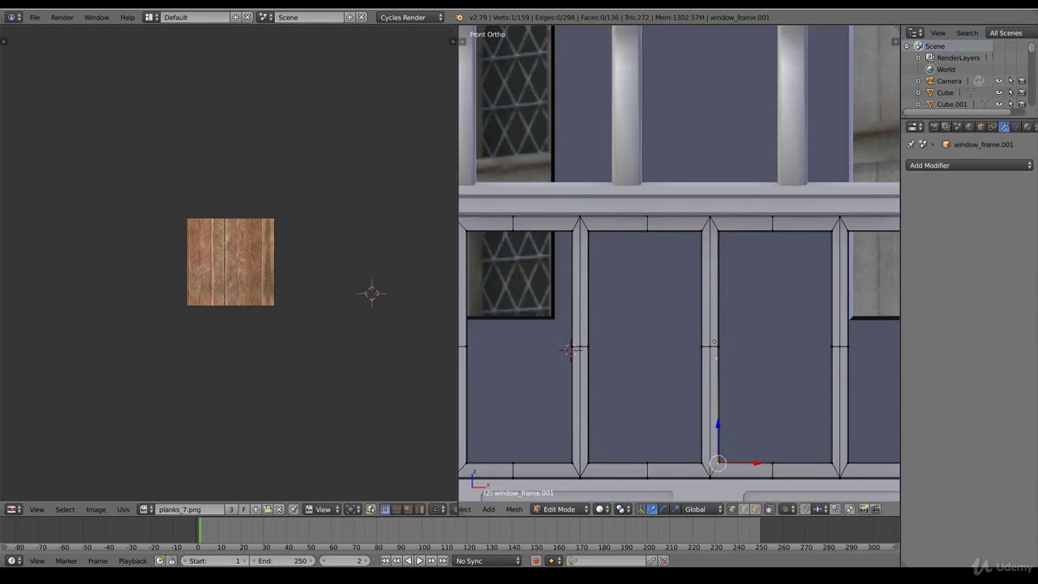
key(ctrl+l)
scroll(262, 319, up, 2)
scroll(262, 320, up, 4)
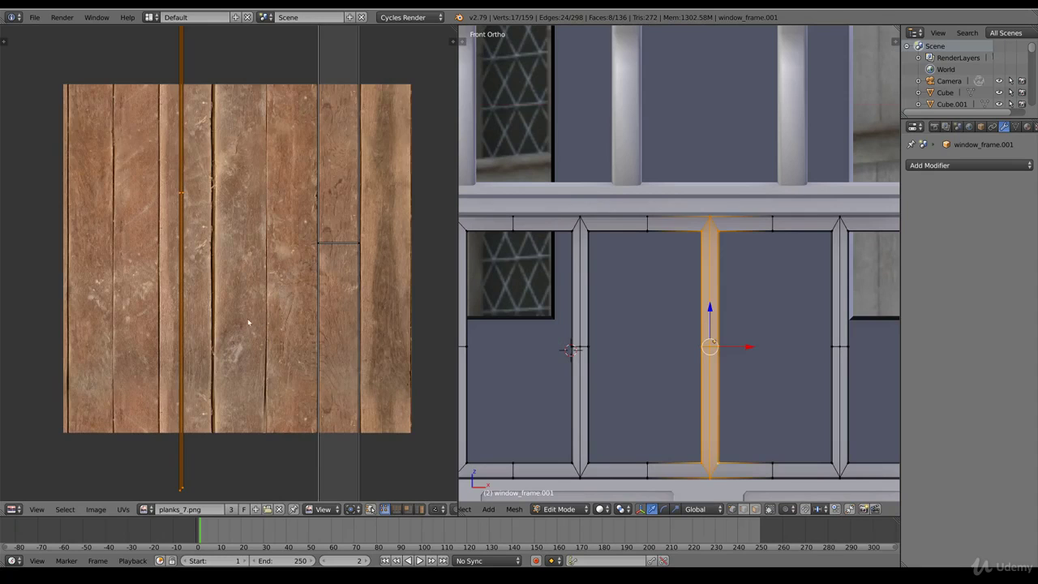
scroll(237, 322, down, 3)
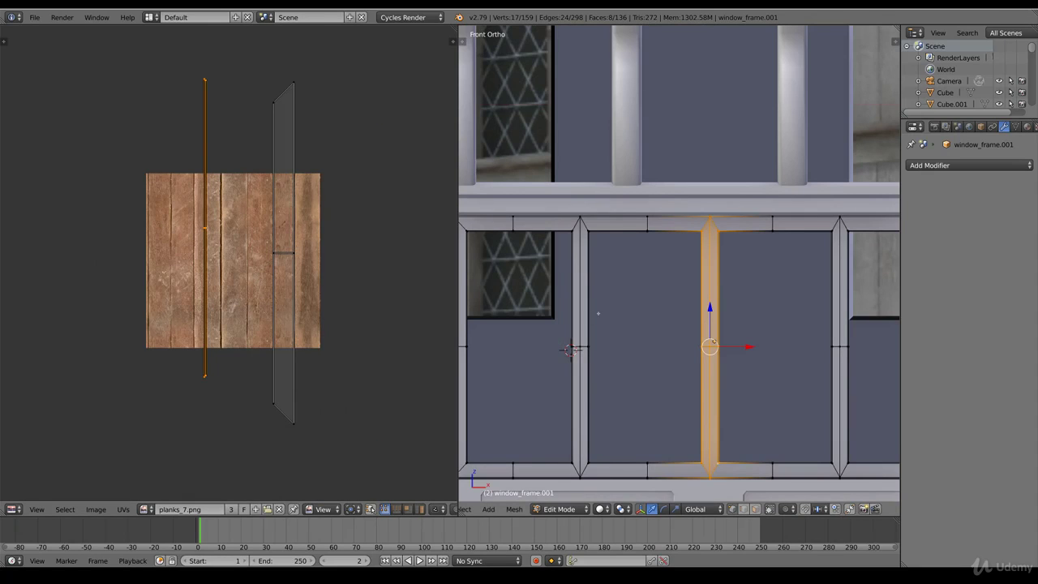
Unwrap the middle post again, then scale and move its UV island onto a single plank of the wood texture.
key(u)
click(599, 315)
key(b)
drag(281, 367, 227, 227)
key(s)
key(g)
click(300, 324)
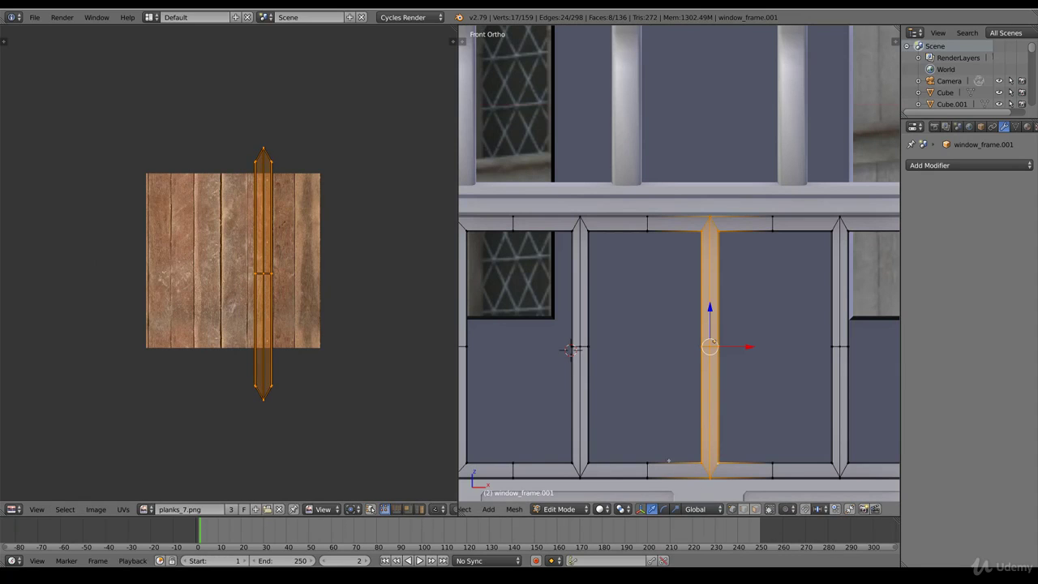
Inspect the retextured window frame on the facade in Material shading, from an angle and from the front.
key(Tab)
click(614, 509)
click(635, 447)
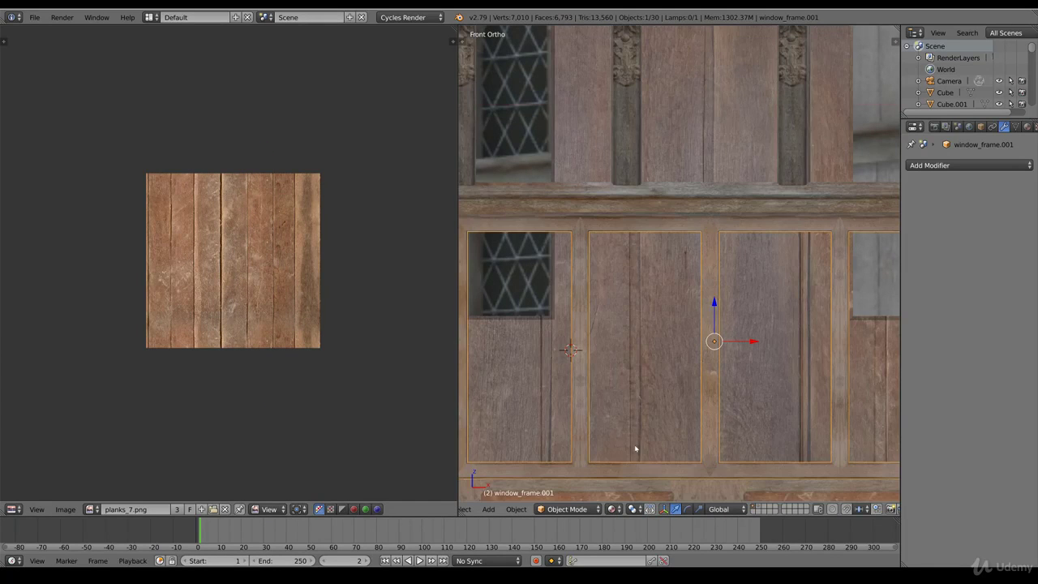
scroll(740, 376, down, 4)
middle_drag(741, 377, 670, 371)
scroll(670, 371, up, 2)
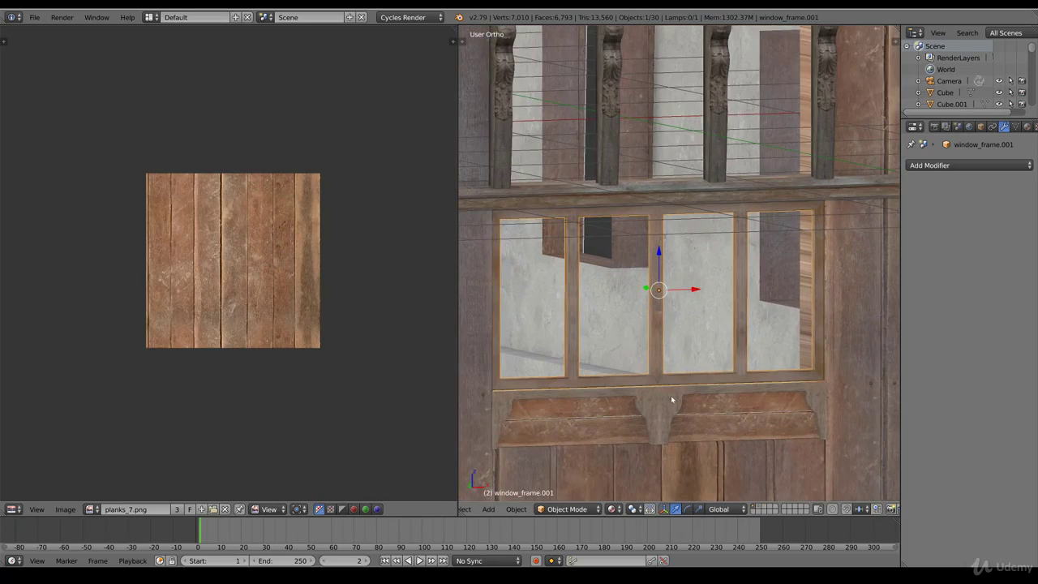
scroll(684, 387, down, 5)
key(a)
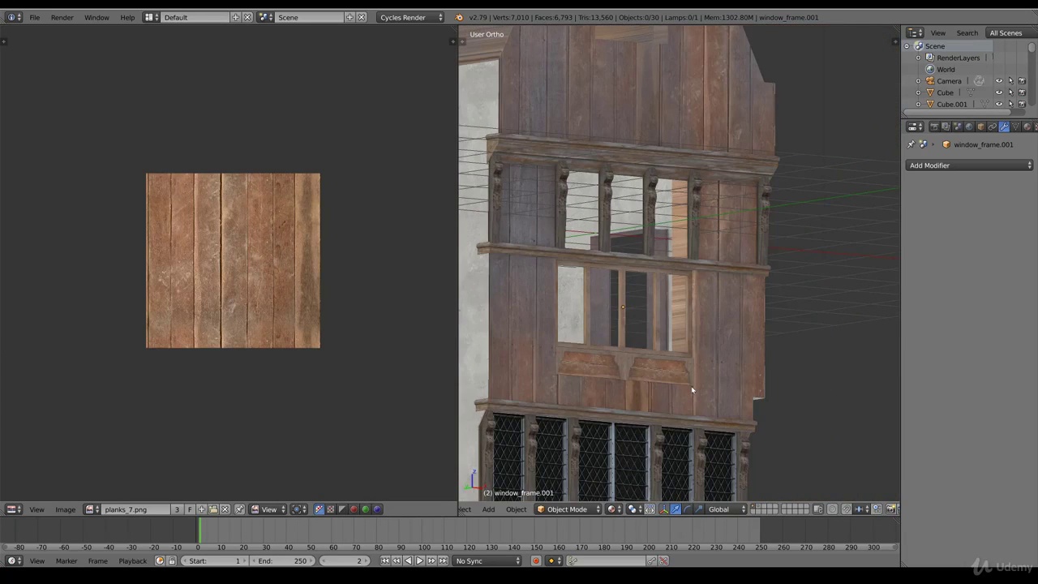
key(KP_1)
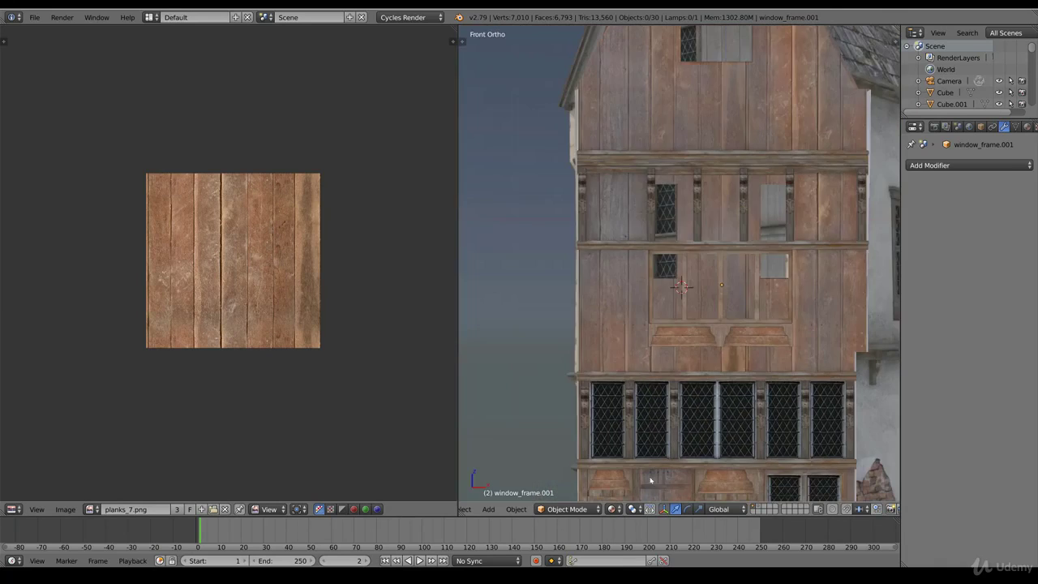
In the window object, duplicate the left pane of the ground-floor window into the leftmost opening of the four-pane frame.
key(z)
key(z)
right_click(608, 411)
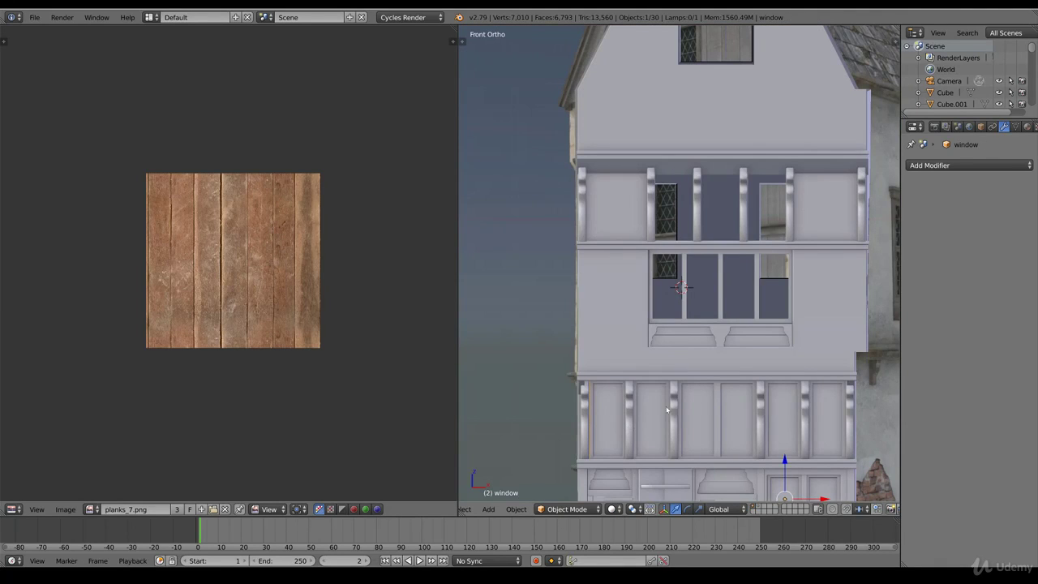
right_click(696, 413)
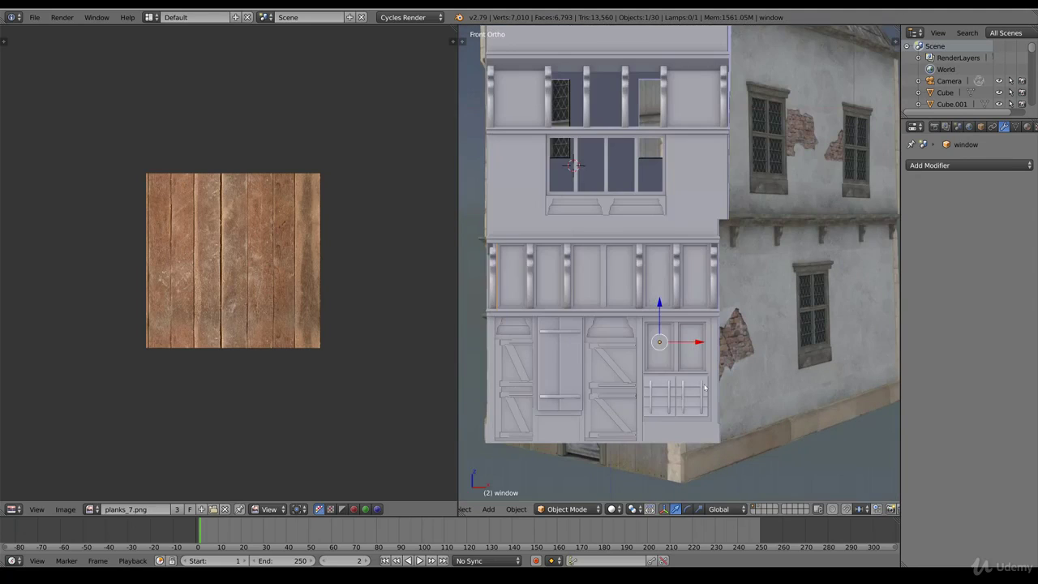
key(Tab)
right_click(673, 366)
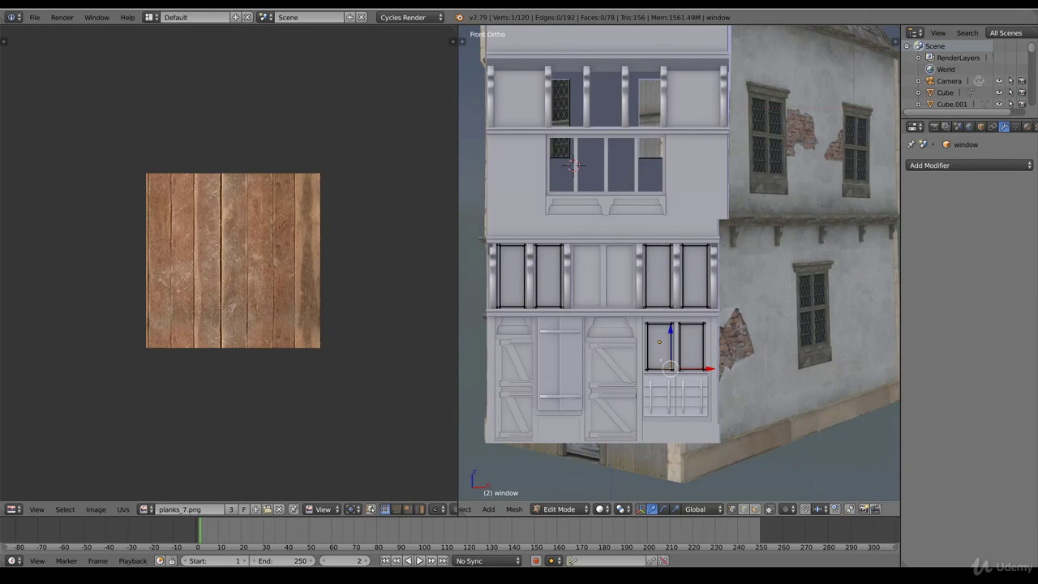
key(ctrl+l)
key(shift+d)
click(576, 185)
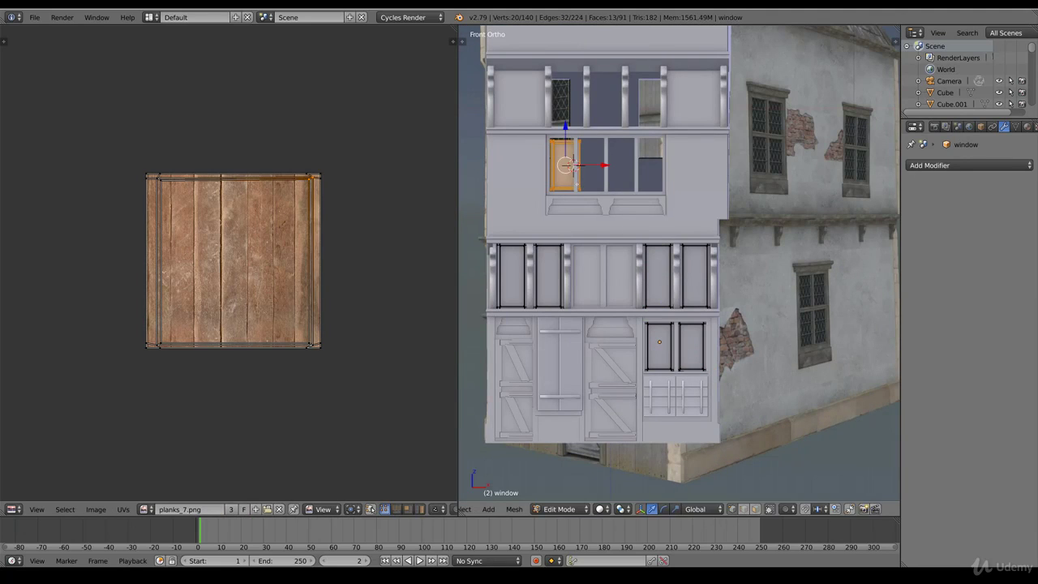
Separate the duplicated pane into its own object and set its origin to the centre of its geometry.
key(p)
click(560, 185)
key(Tab)
right_click(568, 166)
key(space)
text(Set Origi)
click(596, 191)
click(593, 193)
Move the separated pane so its lower-left corner fits the corner of the frame's leftmost opening.
shift+middle_drag(638, 112, 725, 255)
scroll(667, 392, up, 7)
scroll(689, 392, down, 5)
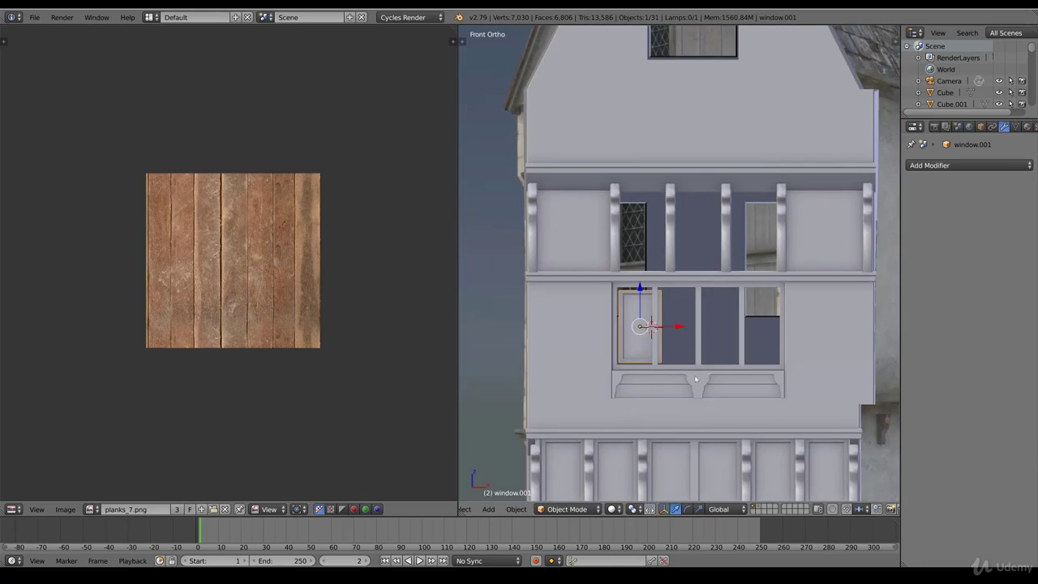
shift+middle_drag(713, 392, 755, 364)
scroll(752, 367, up, 3)
key(g)
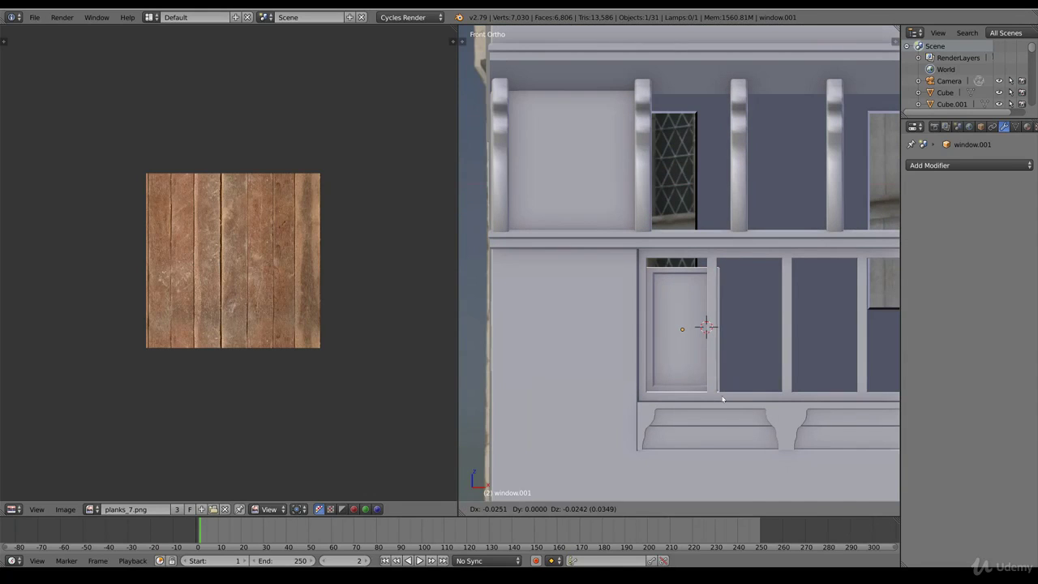
key(Escape)
key(n)
scroll(804, 319, up, 15)
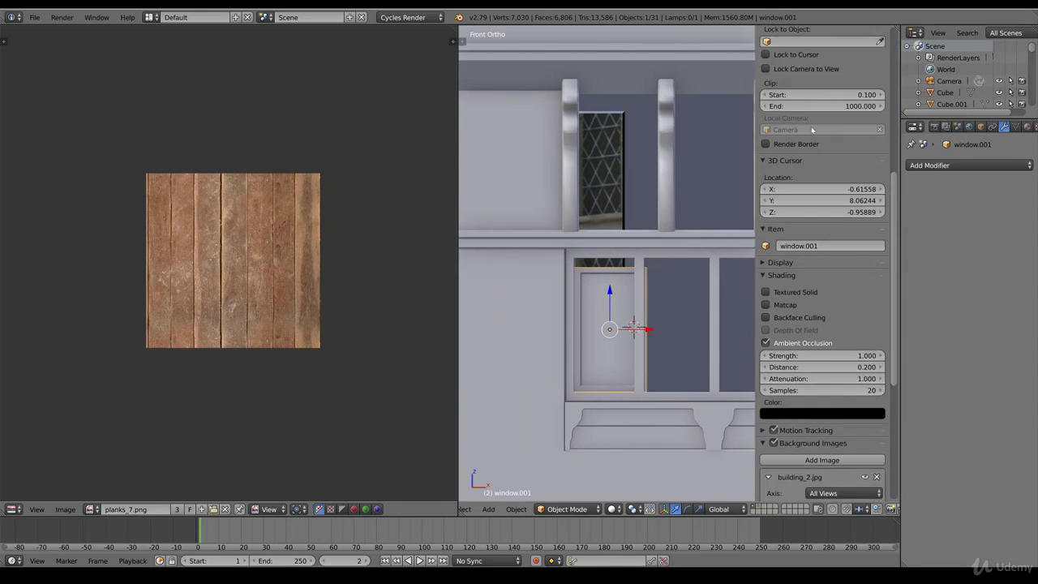
key(n)
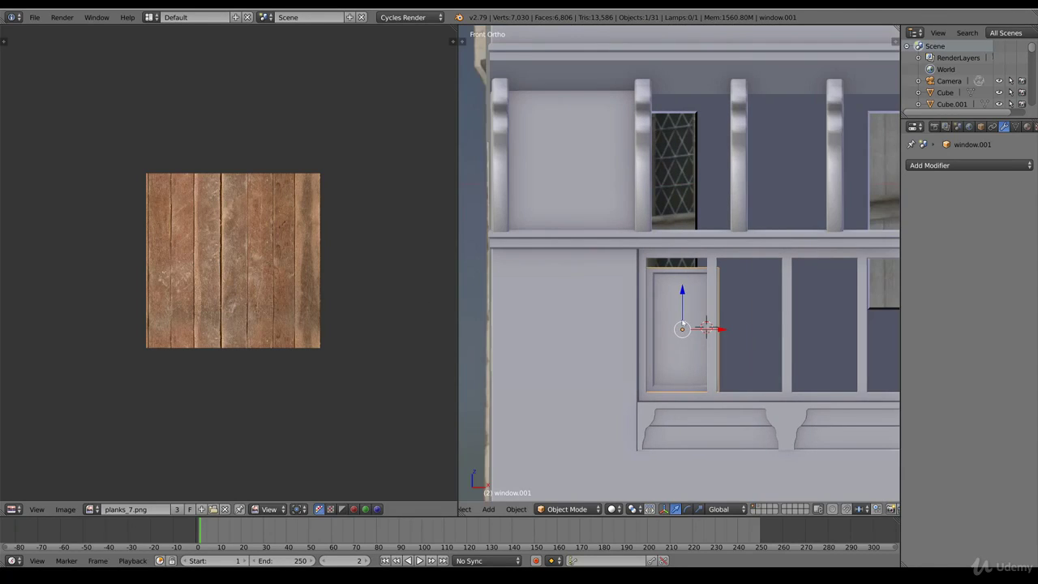
Move the pane's right-side vertices about -0.077 along X to fit the width of the leftmost opening.
key(Tab)
key(z)
key(ctrl+l)
key(z)
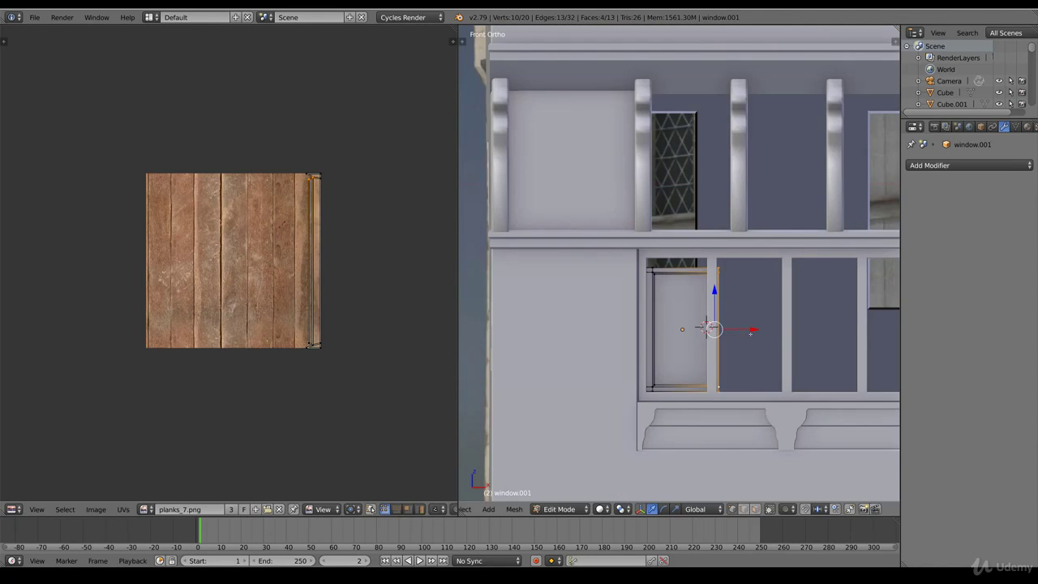
key(g)
key(x)
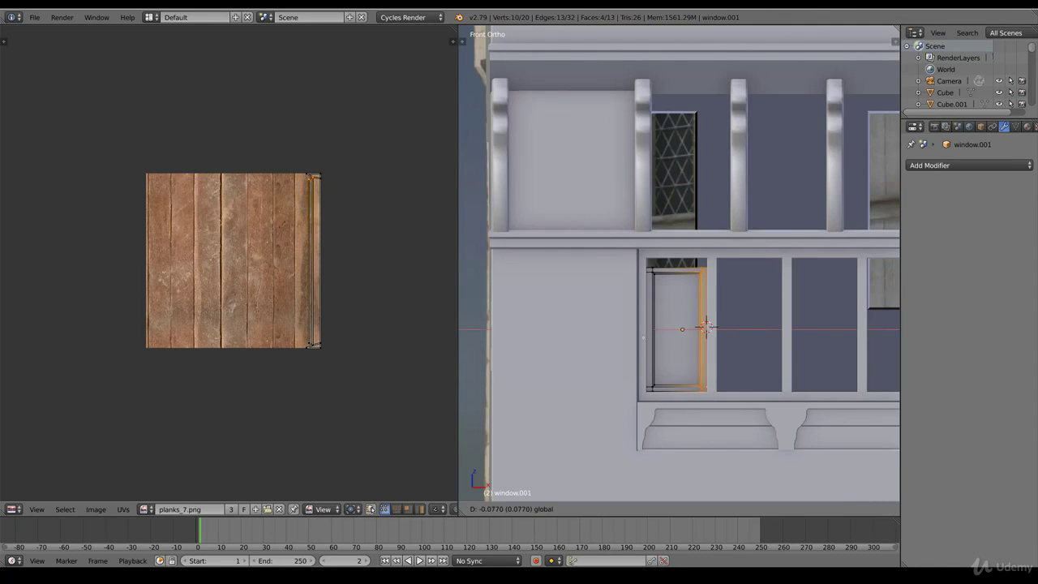
click(654, 341)
Select the pane's top vertices and raise them about 0.078 along Z to the upper edge of the opening.
right_click(701, 276)
key(z)
key(b)
drag(722, 283, 632, 250)
key(z)
key(g)
key(z)
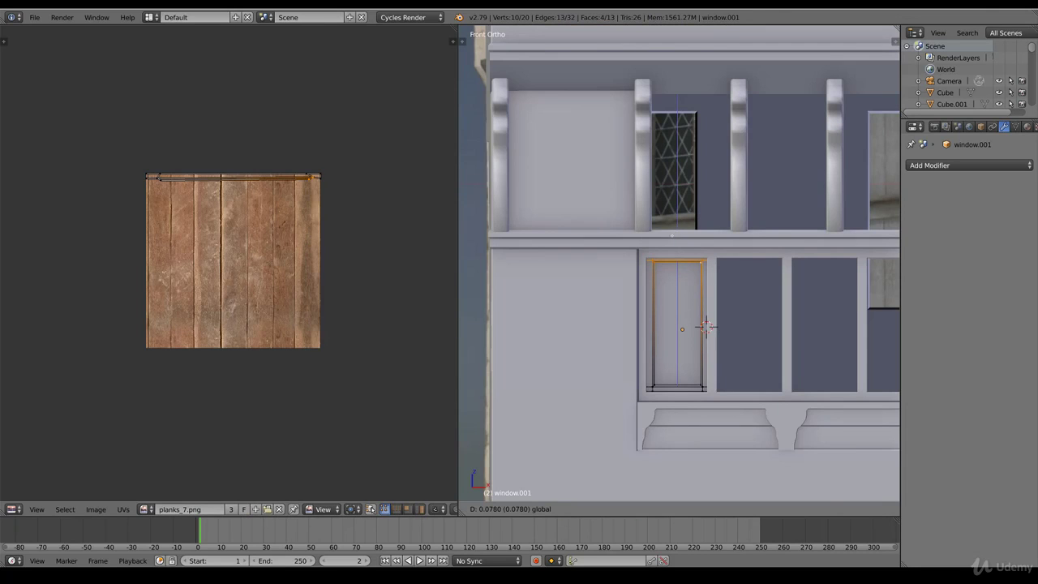
key(Return)
scroll(671, 322, down, 5)
scroll(672, 322, up, 5)
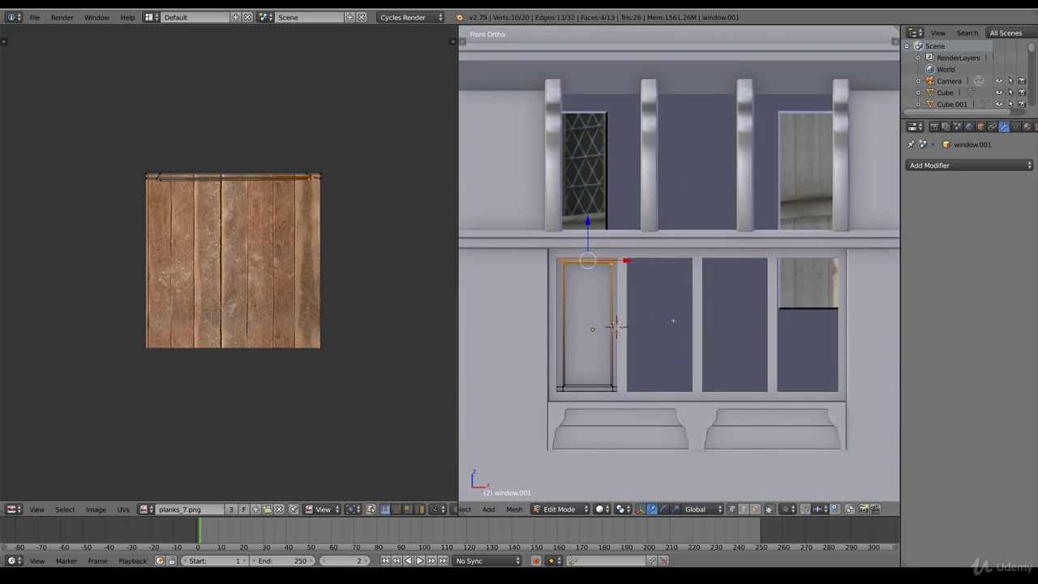
Nudge the whole pane slightly along X within the leftmost opening in Object Mode.
key(a)
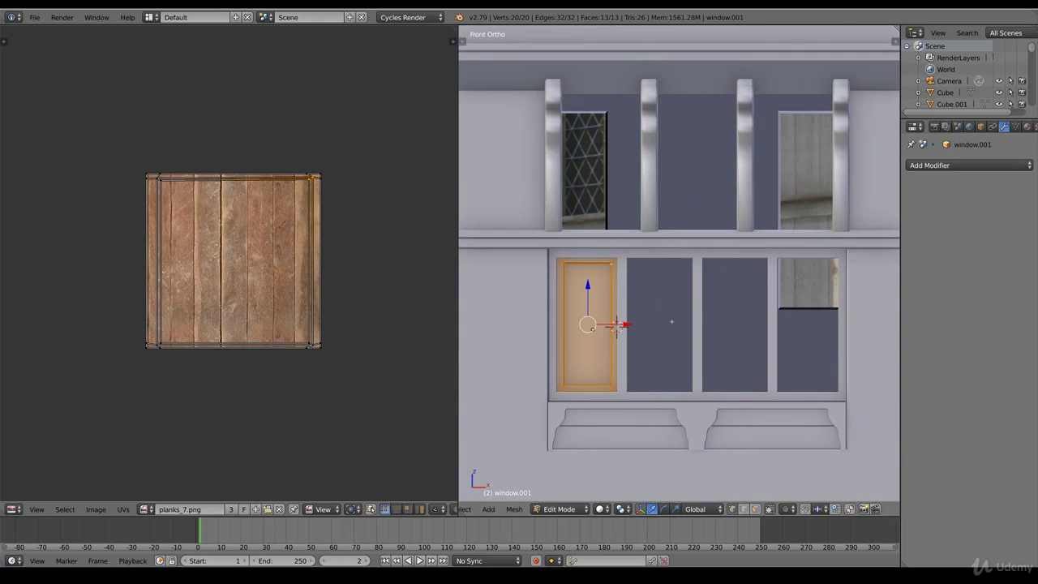
key(Tab)
key(Tab)
key(Tab)
key(g)
key(x)
drag(627, 333, 626, 332)
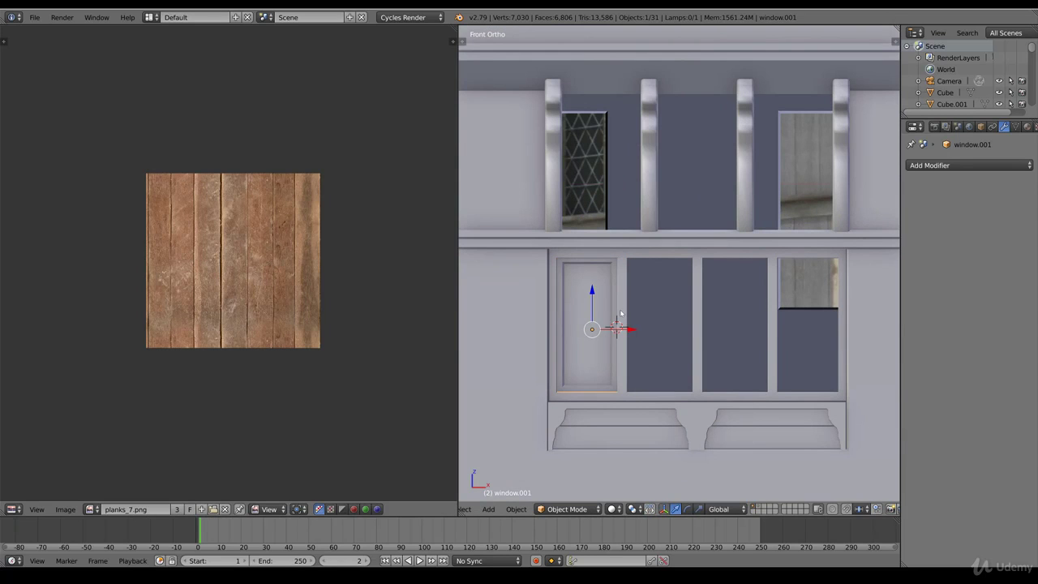
key(Tab)
key(z)
key(a)
key(b)
drag(641, 411, 514, 370)
key(z)
key(Tab)
Duplicate the entire pane mesh into the second opening and scale the copy along X to fit its width.
key(Tab)
key(z)
key(a)
key(a)
key(z)
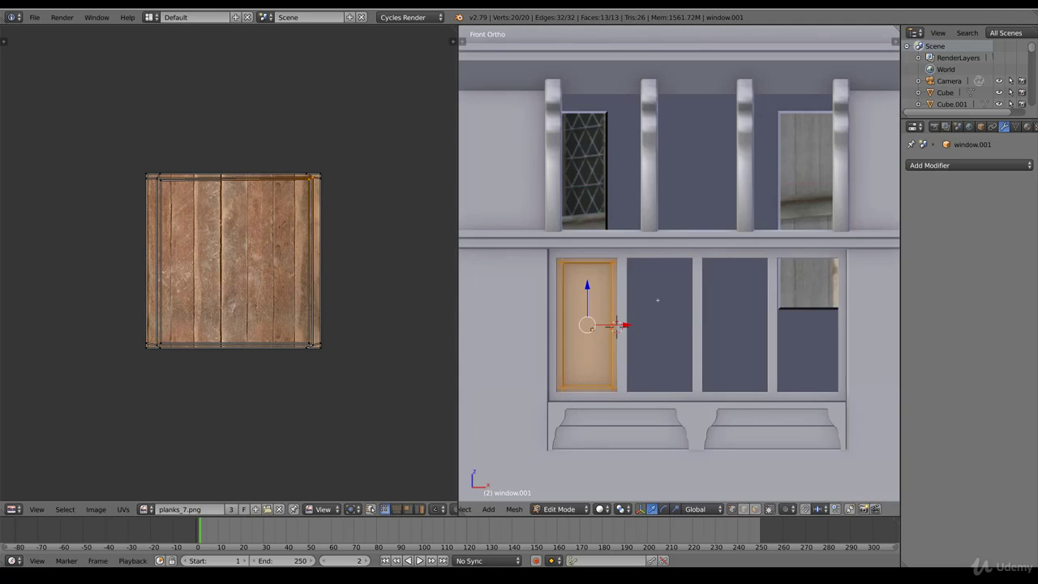
key(shift+d)
drag(630, 325, 751, 350)
key(s)
key(x)
click(755, 348)
Duplicate the second pane along X into the third opening and once more into the fourth opening.
key(shift+d)
right_click(753, 347)
key(shift+d)
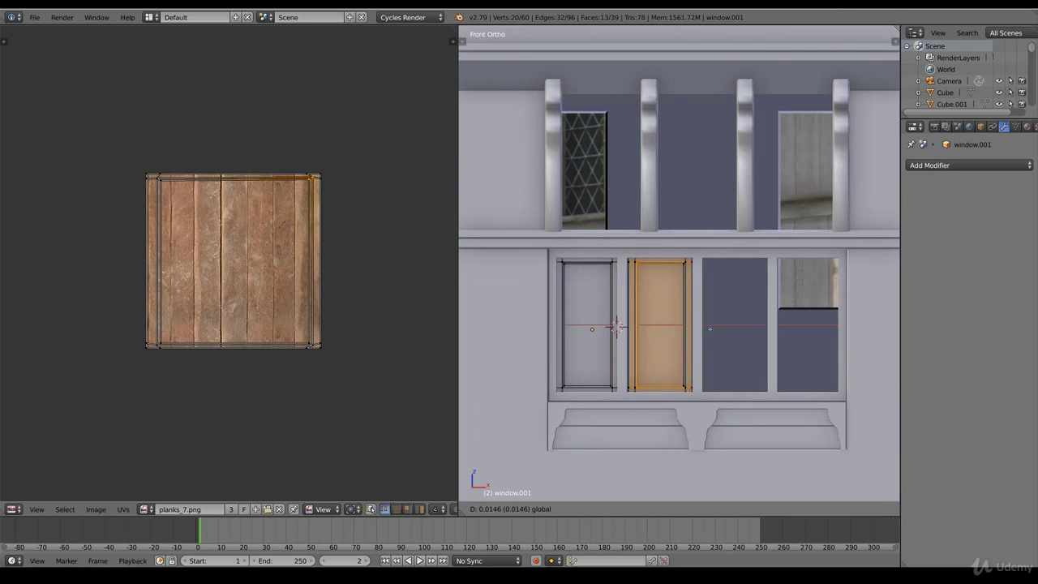
key(x)
click(795, 340)
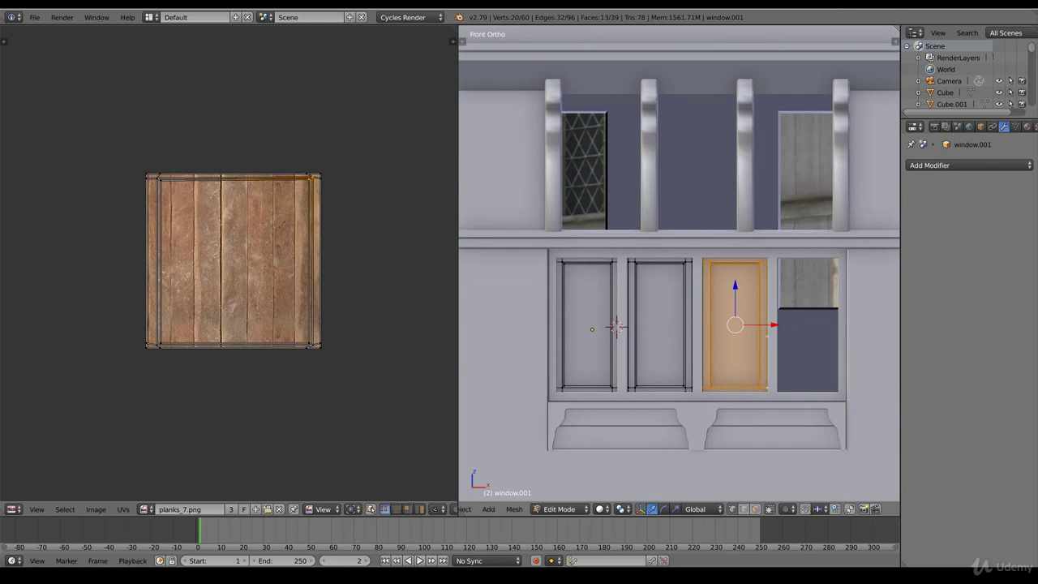
shift+middle_drag(796, 339, 736, 339)
key(shift+d)
key(x)
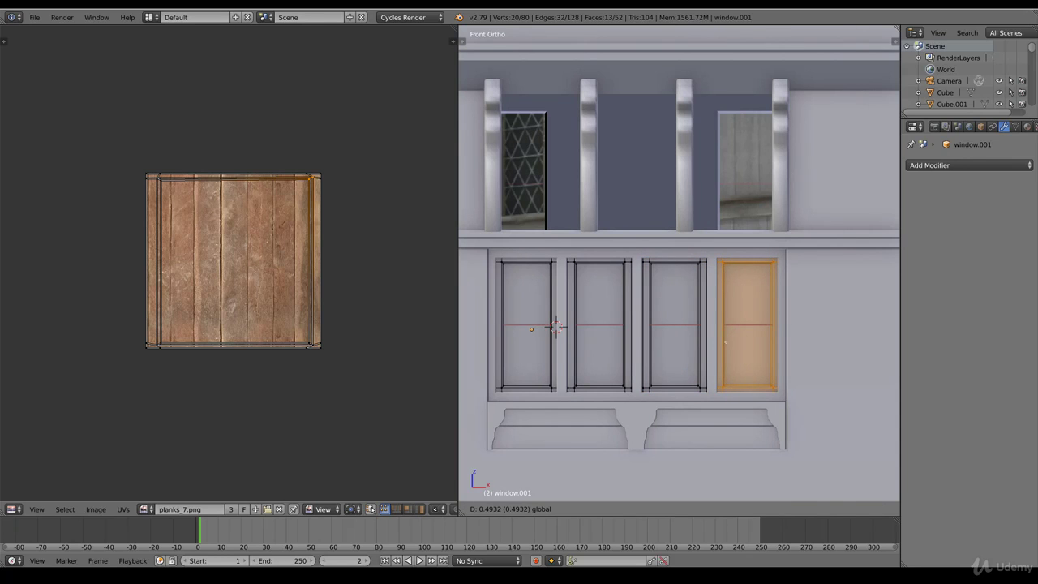
click(724, 341)
Compare the four panes and the openings above them with the reference photo in wireframe and solid shading.
scroll(722, 336, down, 3)
shift+middle_drag(664, 216, 663, 263)
key(z)
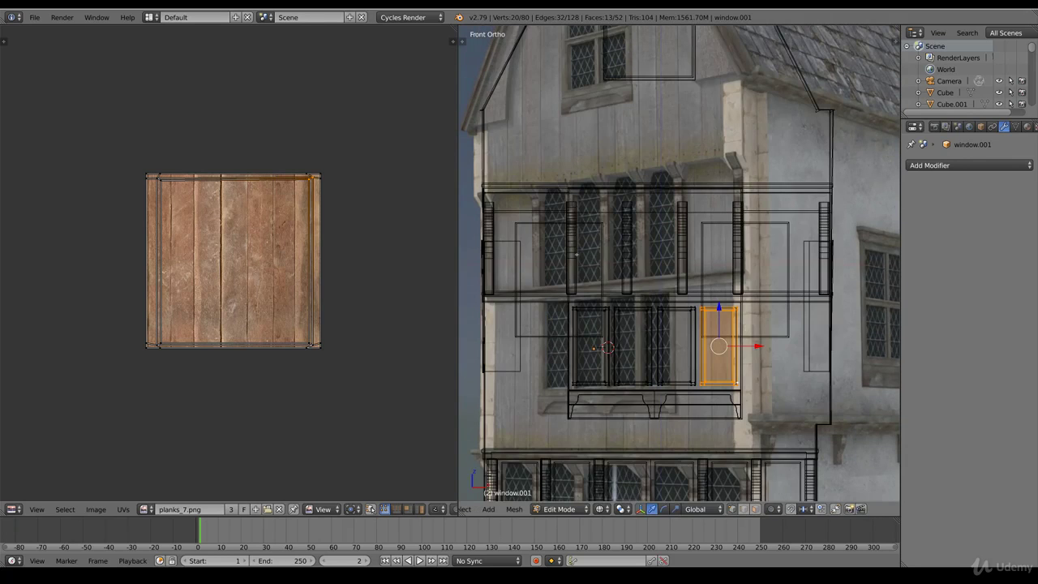
key(z)
key(z)
shift+scroll(610, 255, up, 3)
key(z)
key(z)
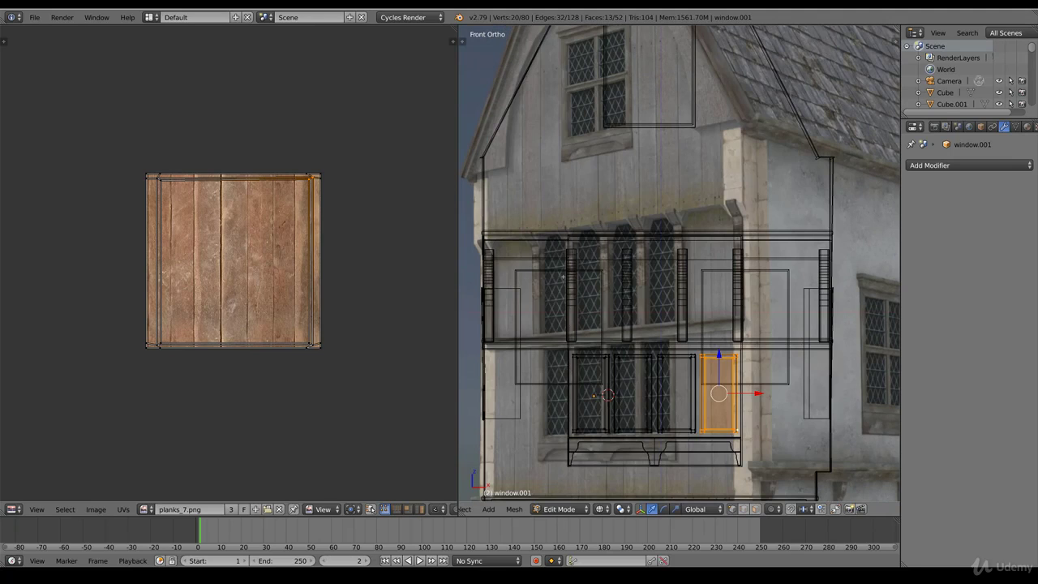
key(z)
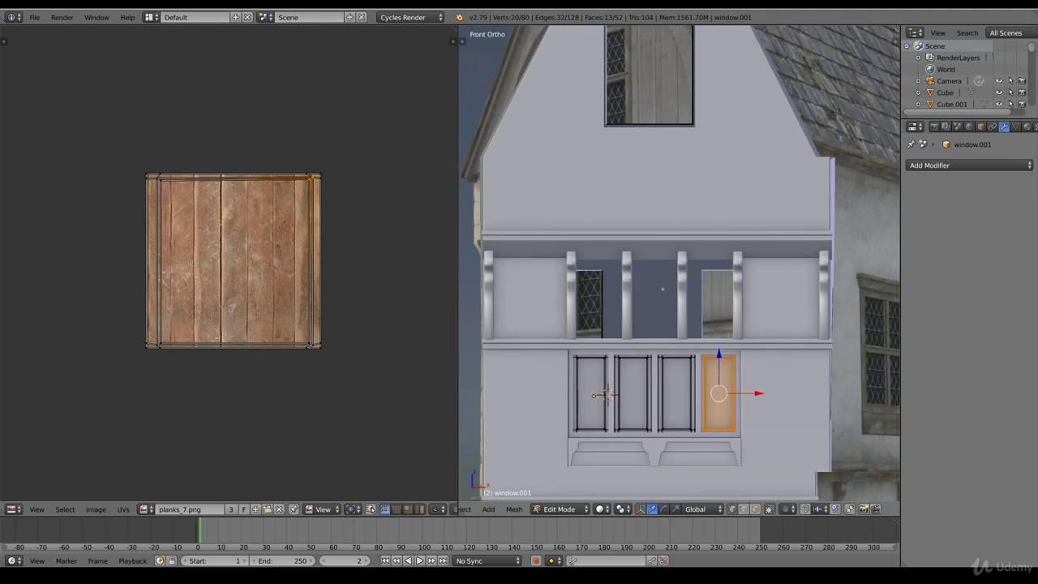
Set the Array modifier of the upper opening's carved posts to a count of 5 and relative X offset of 4.210.
scroll(665, 261, down, 4)
scroll(679, 262, up, 2)
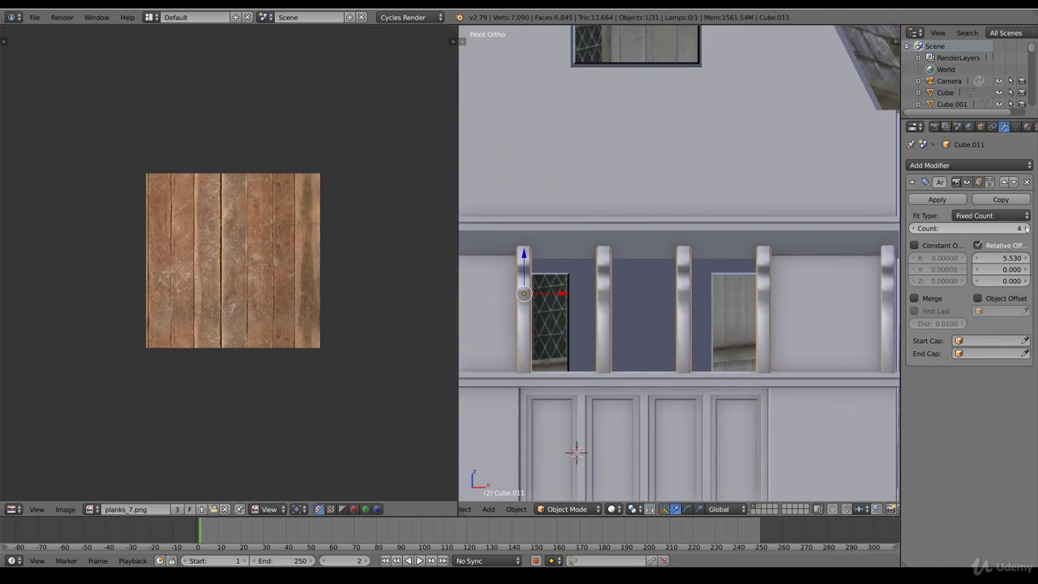
click(1027, 229)
mouse_move(1005, 258)
mouse_down()
mouse_move(979, 258)
mouse_move(994, 258)
mouse_up()
scroll(759, 284, down, 3)
Check the post spacing against the reference photo in wireframe and set the Array count to 4.
key(z)
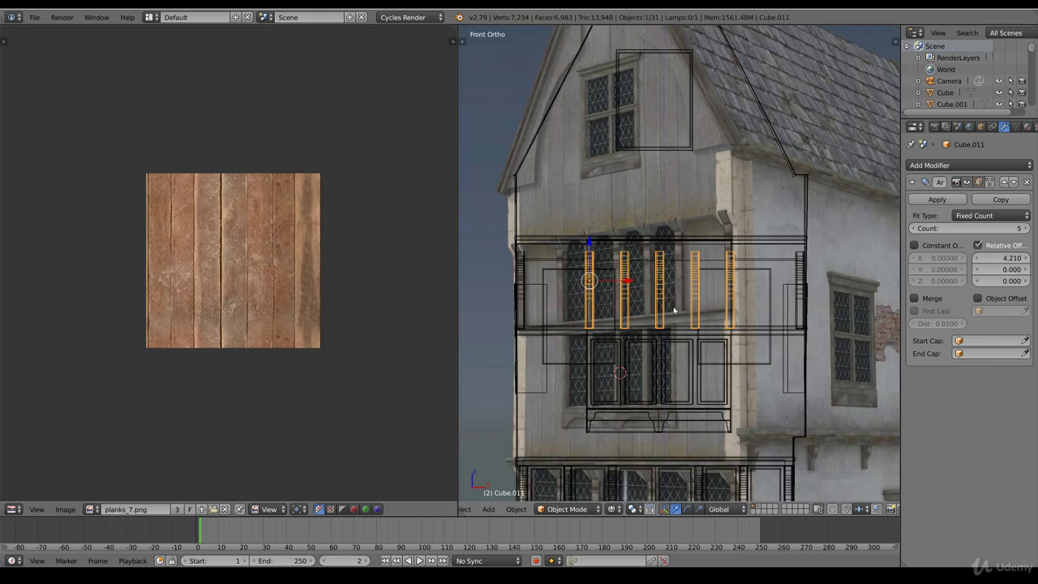
key(z)
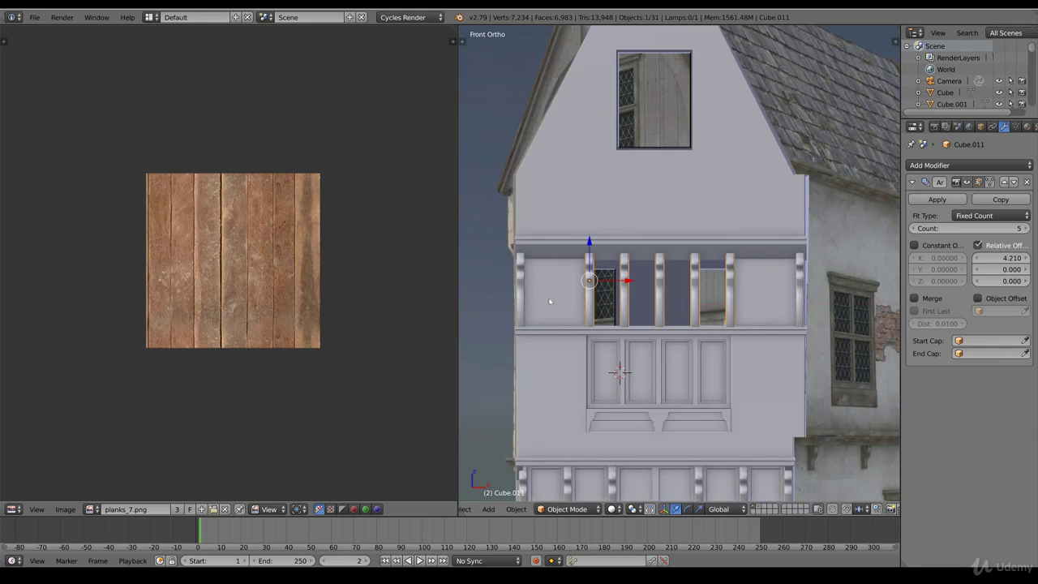
click(914, 228)
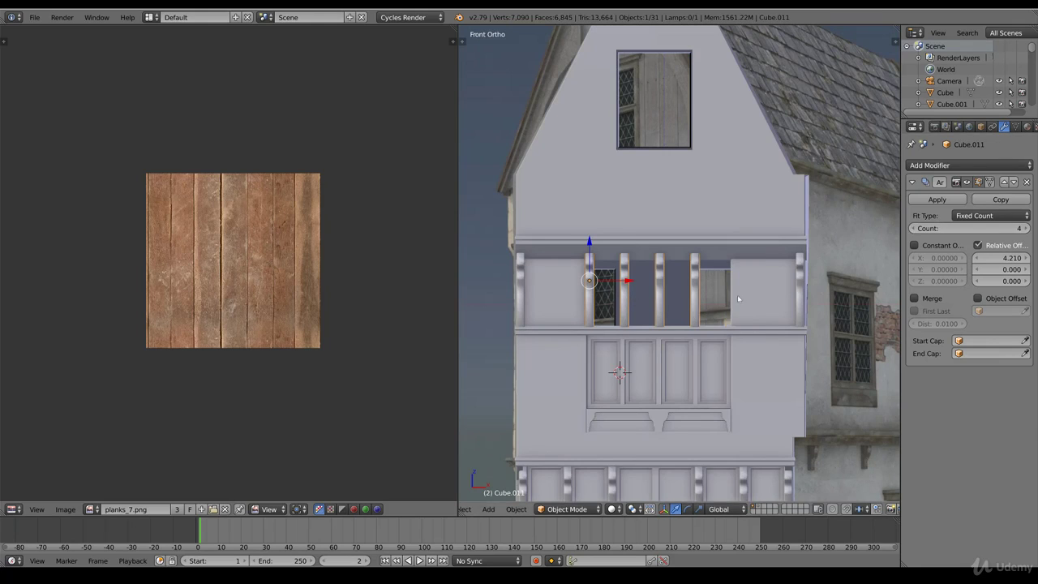
Set the relative X offset of the carved posts' array to 5.550.
drag(1001, 258, 1033, 257)
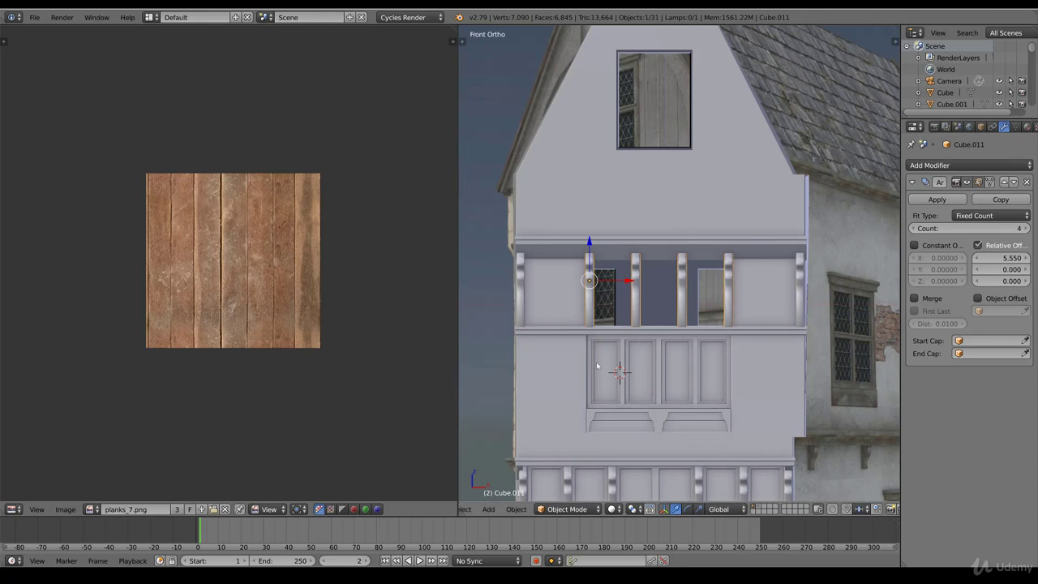
Duplicate the lower window's fourth pane and fit the copy against the first carved post in the opening above.
right_click(685, 363)
key(Tab)
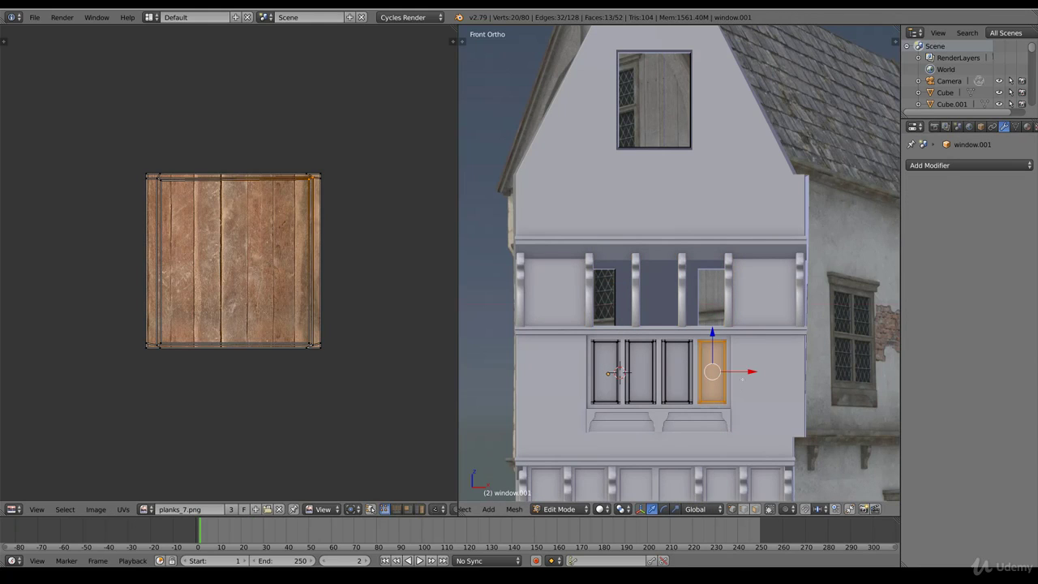
key(shift+d)
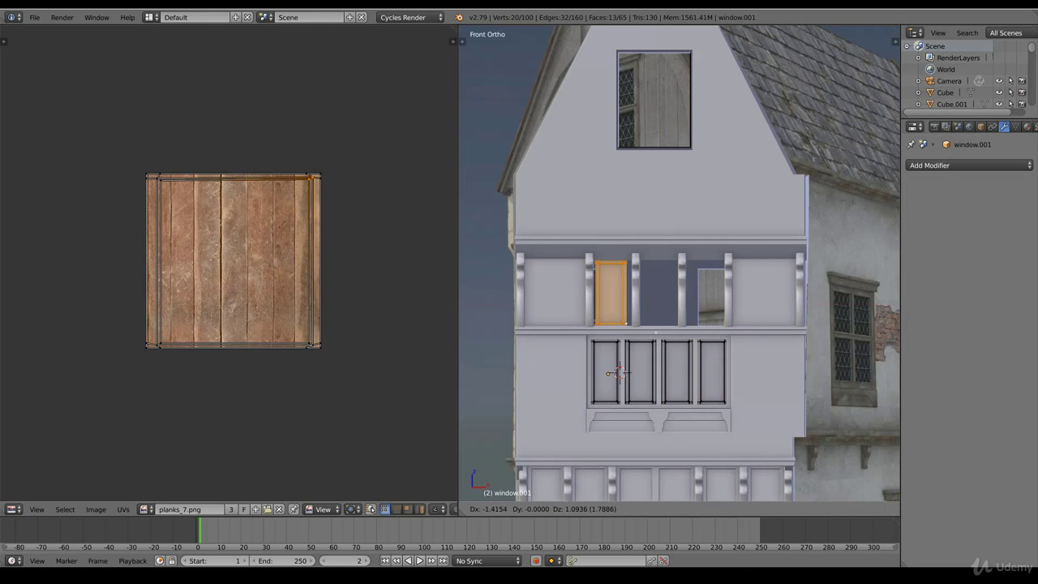
click(643, 326)
shift+middle_drag(643, 326, 686, 326)
scroll(651, 335, up, 4)
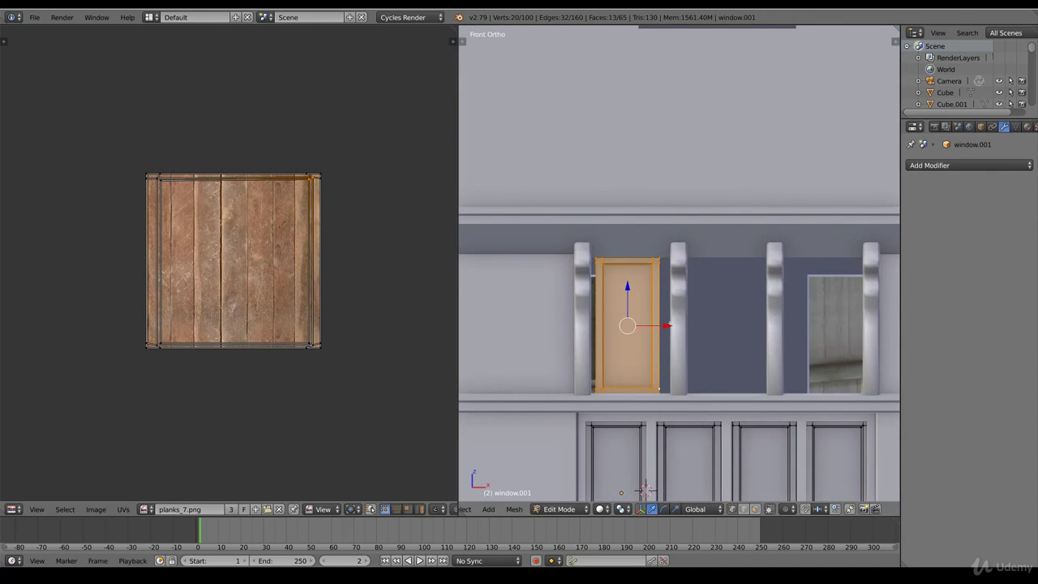
key(g)
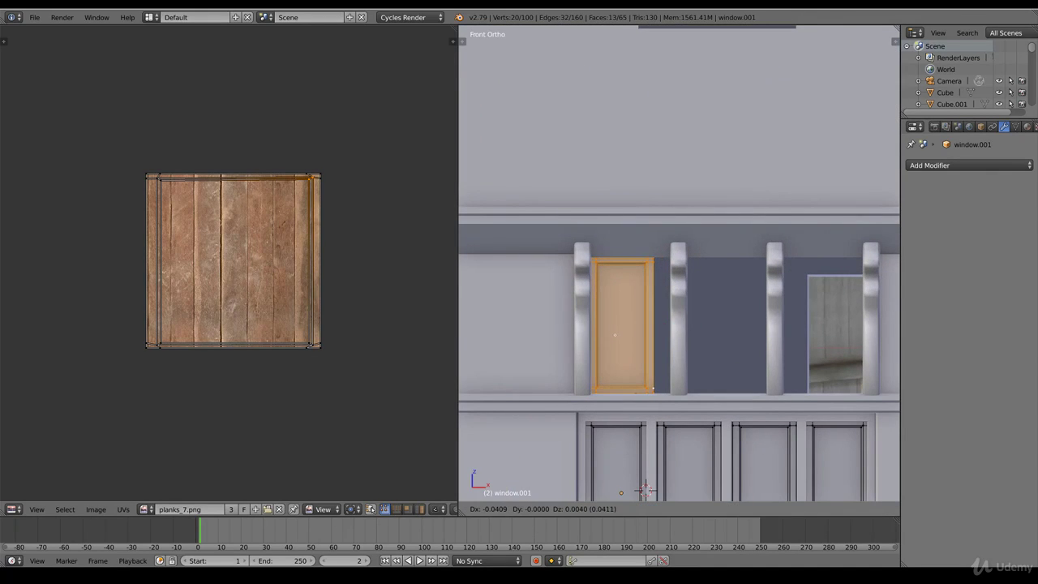
click(666, 340)
Widen the new pane along X by extending its right frame edge to the second carved post.
right_click(662, 401)
key(z)
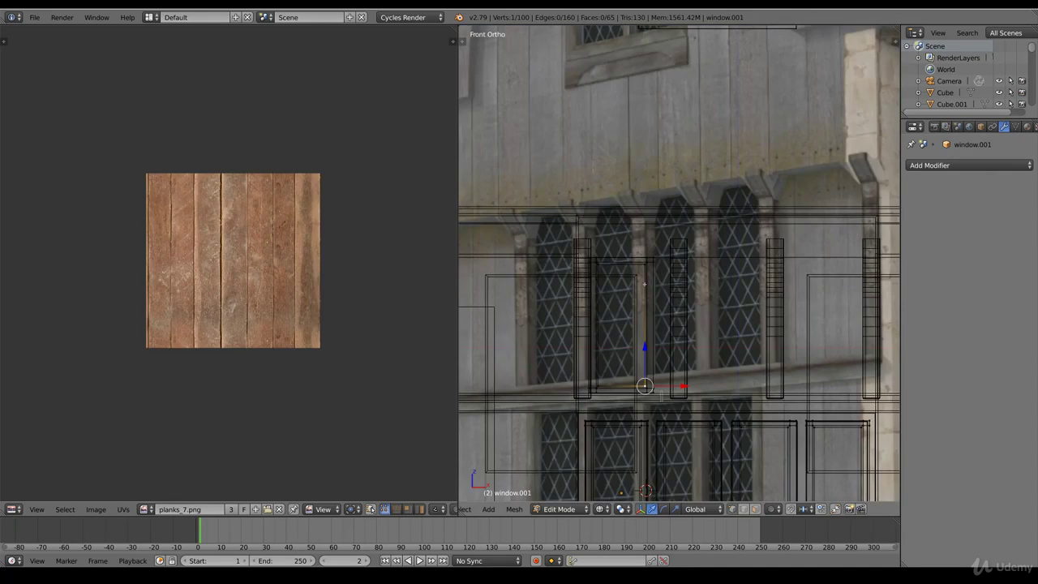
drag(644, 272, 635, 232)
key(z)
drag(688, 325, 733, 330)
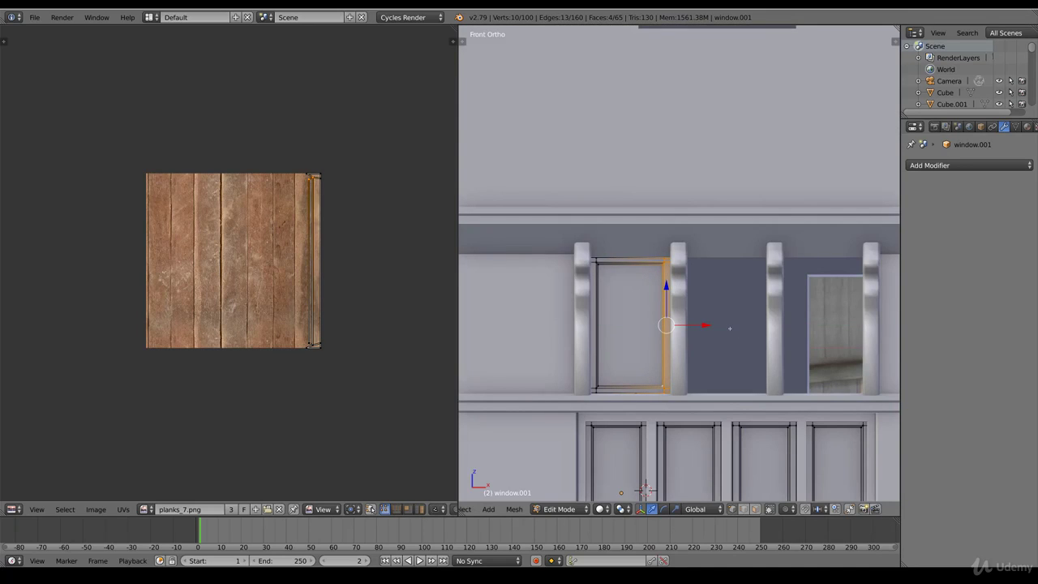
Duplicate the whole widened pane and place the copy along X between the second and third carved posts.
key(ctrl+l)
ctrl+scroll(629, 379, up, 3)
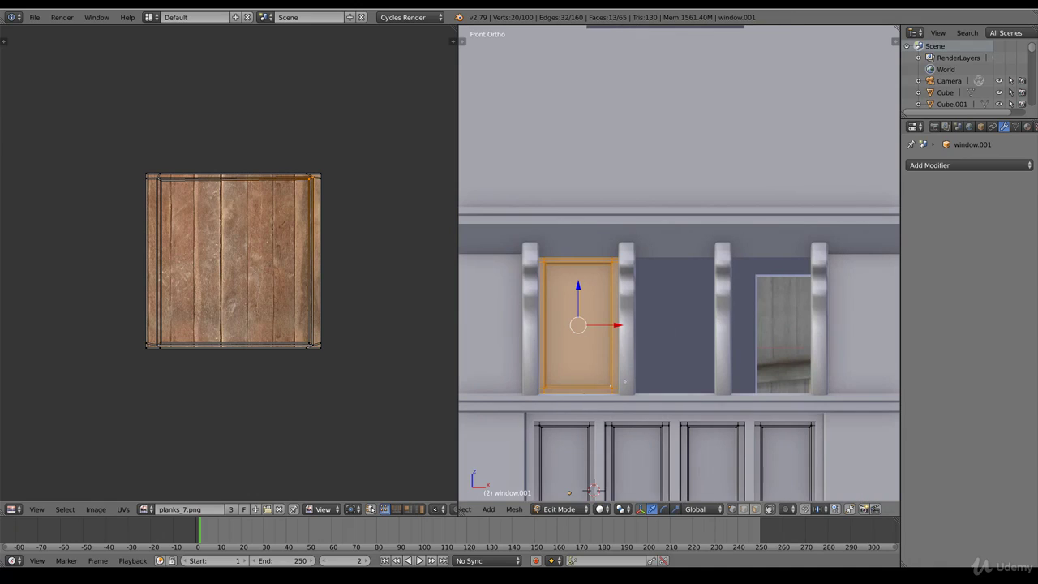
key(shift+d)
key(Escape)
key(g)
key(x)
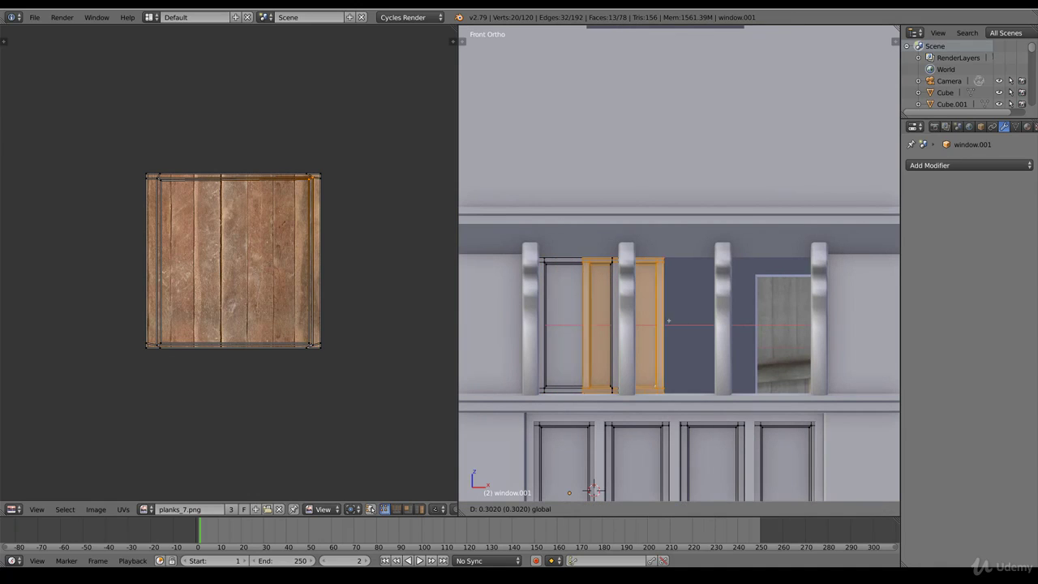
click(747, 317)
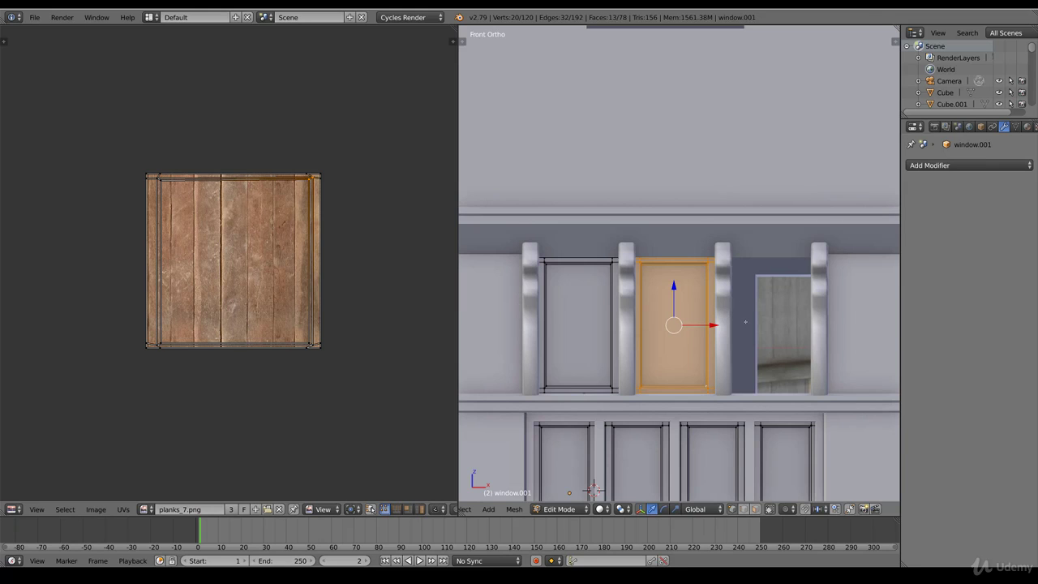
Duplicate the middle upper pane about 0.65 along X between the third and fourth posts, and finish editing the mesh.
scroll(750, 322, down, 2)
shift+middle_drag(774, 320, 742, 319)
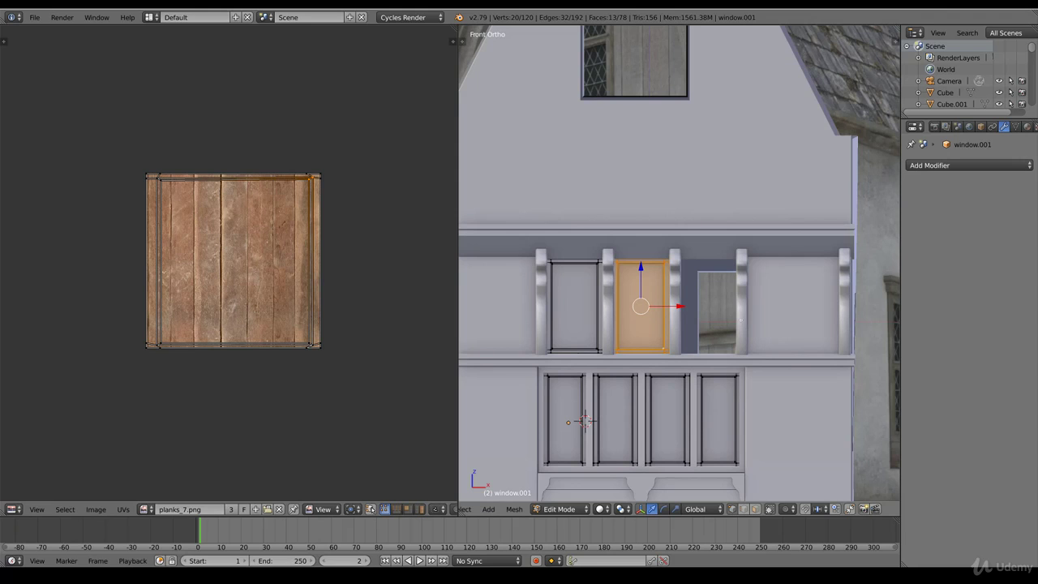
scroll(765, 318, up, 2)
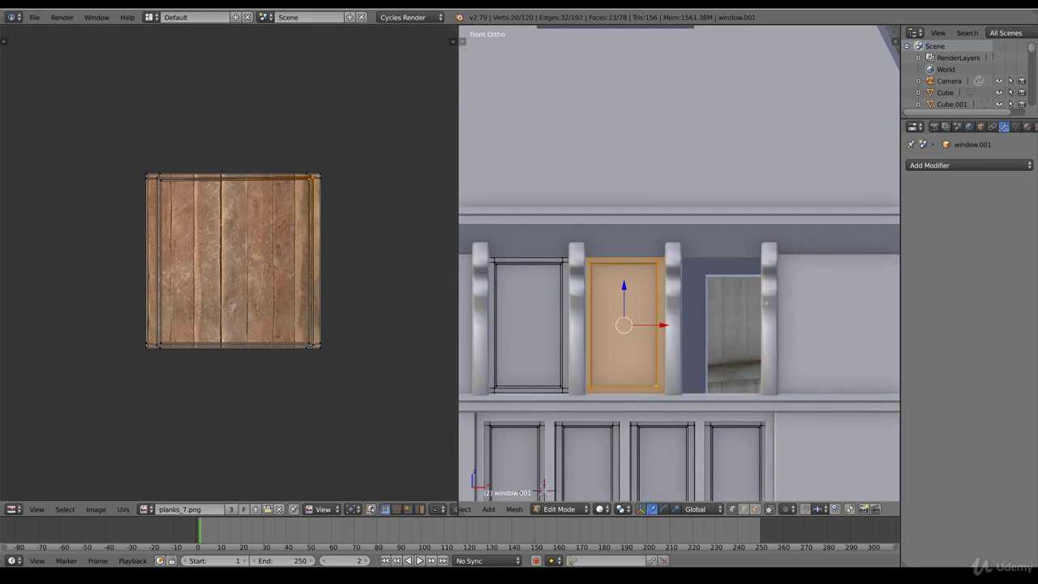
ctrl+scroll(764, 318, down, 2)
scroll(752, 335, down, 2)
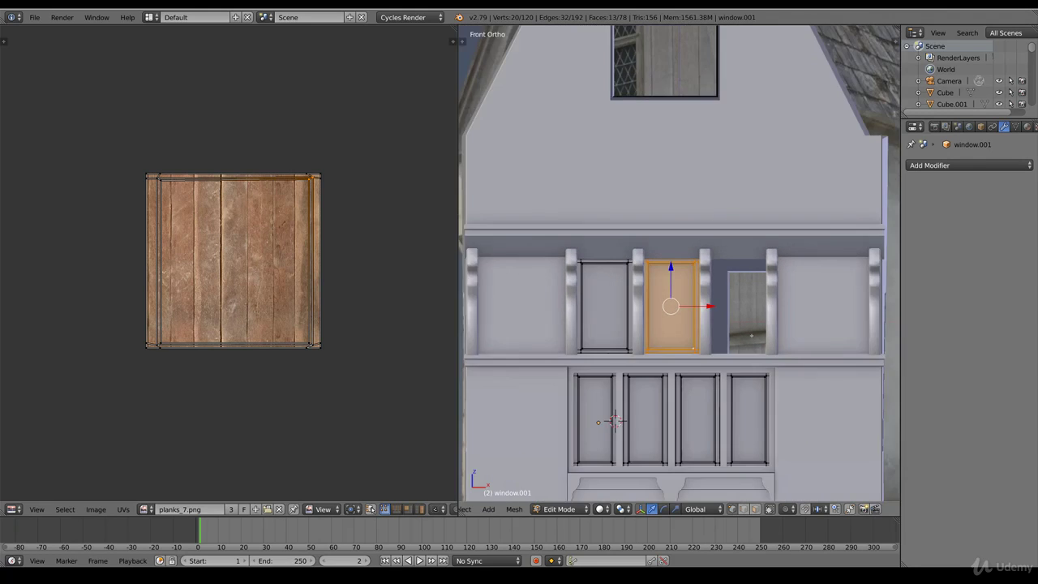
ctrl+scroll(741, 348, up, 1)
scroll(740, 350, up, 2)
key(shift+d)
key(Escape)
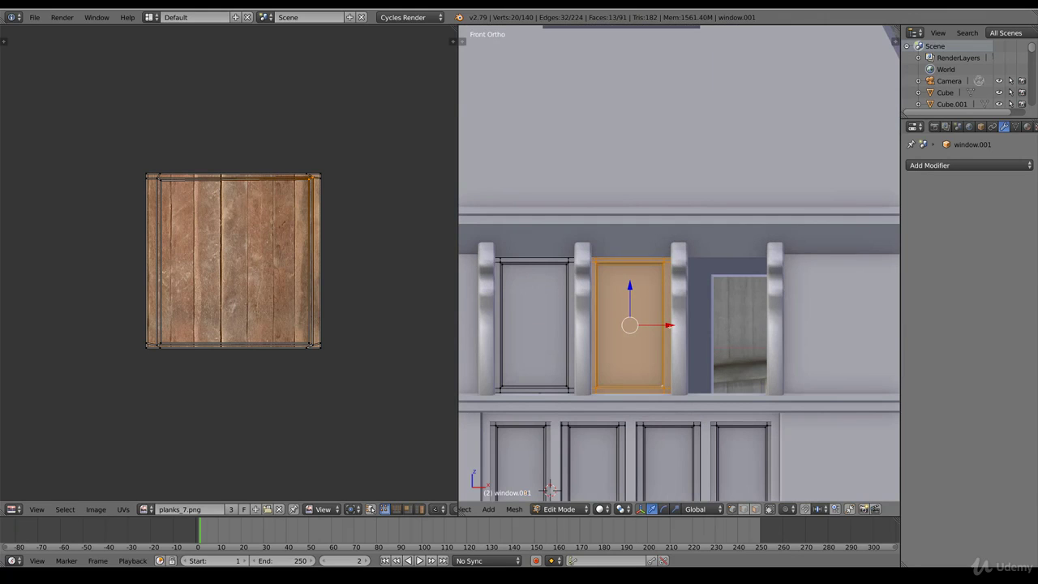
key(g)
key(x)
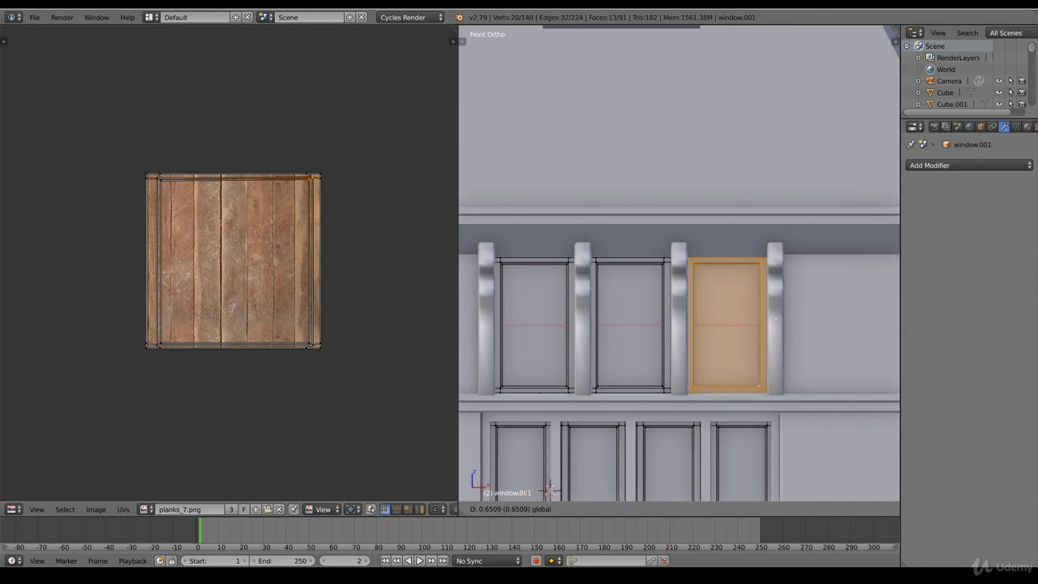
click(776, 319)
scroll(762, 321, down, 4)
key(Tab)
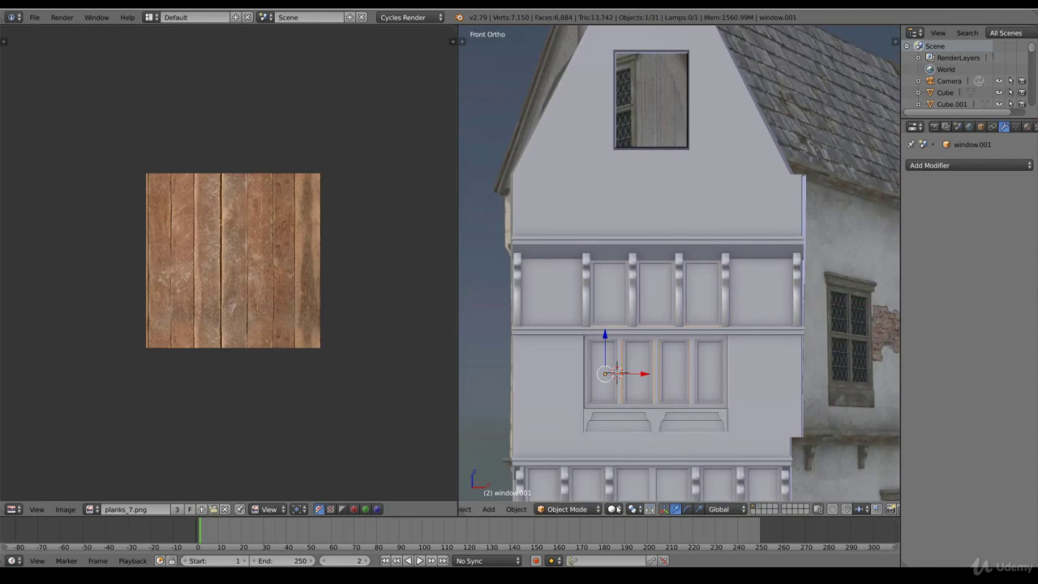
Switch to material shading and move the whole window object about -0.24 along Y, forward in the facade.
click(611, 508)
click(640, 448)
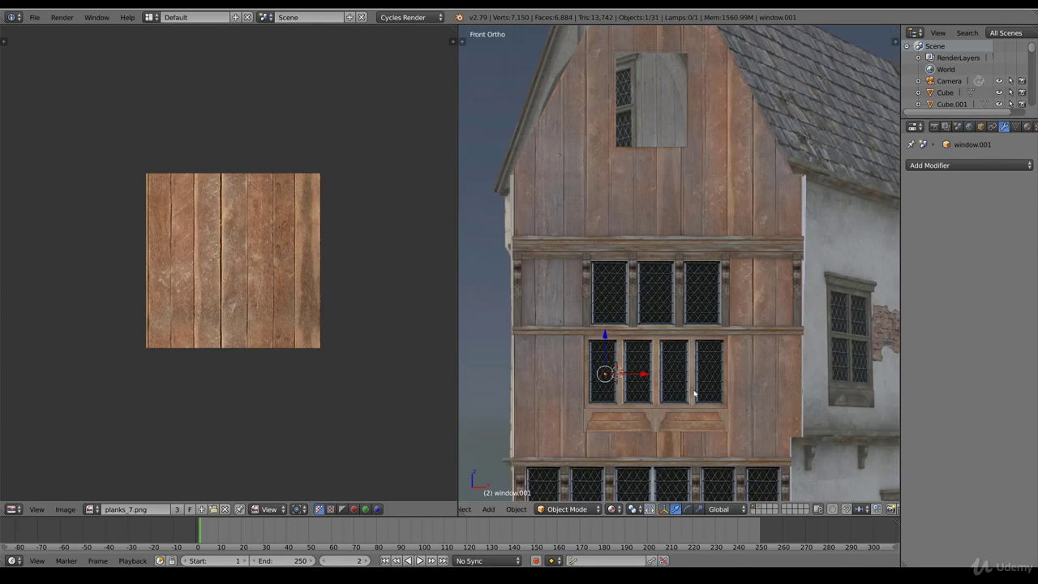
middle_drag(689, 388, 797, 380)
scroll(688, 385, down, 3)
scroll(821, 392, up, 3)
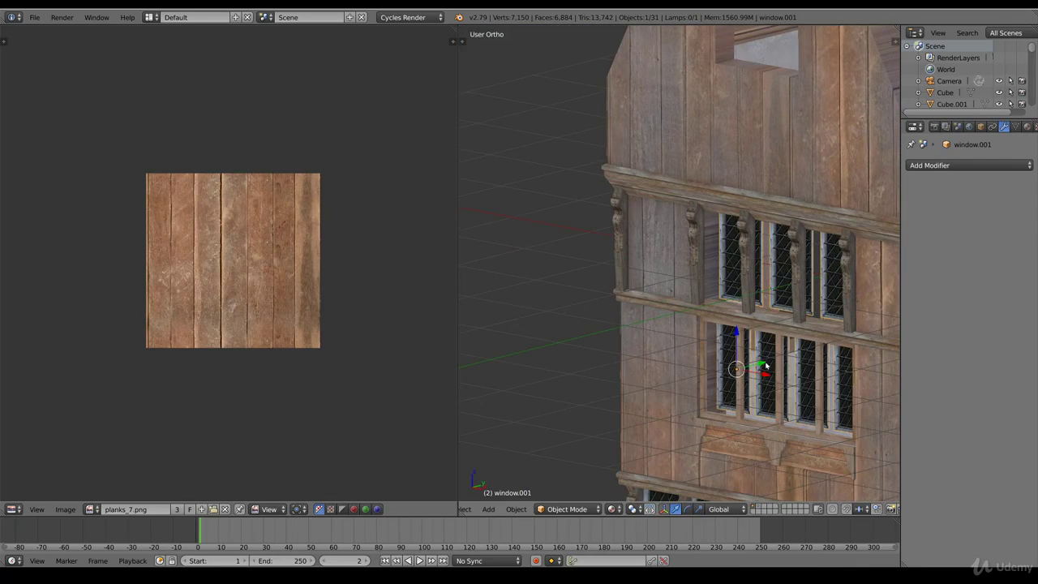
key(g)
key(y)
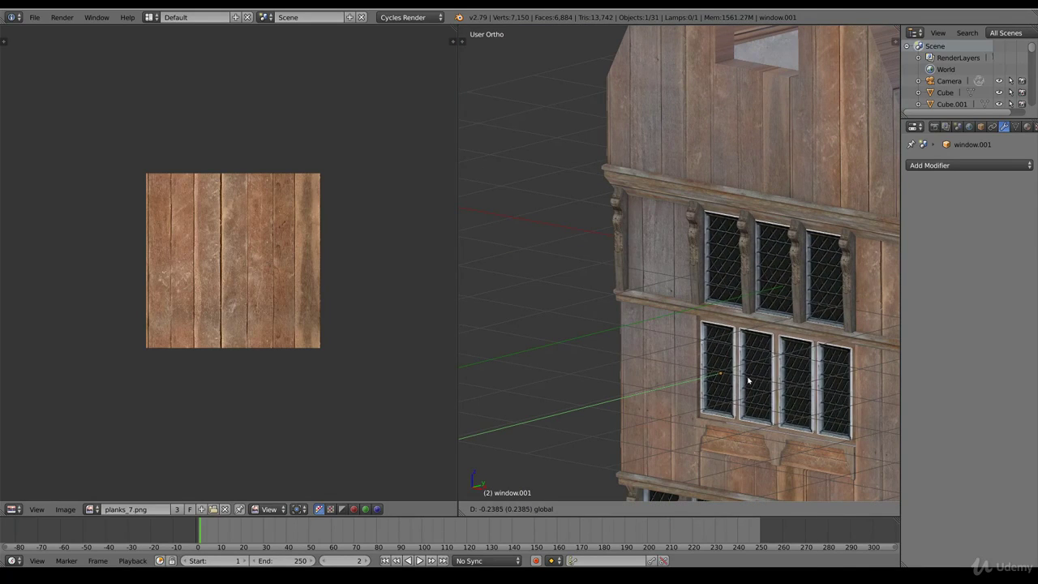
click(746, 383)
Rotate the window object by about -0.68 degrees in the right side view.
key(KP_3)
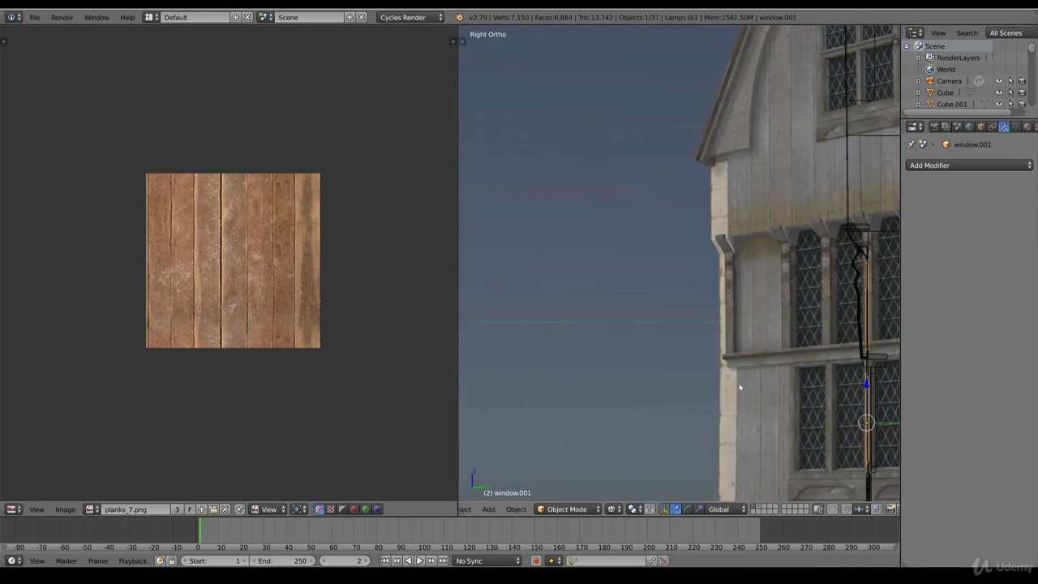
key(KP_Decimal)
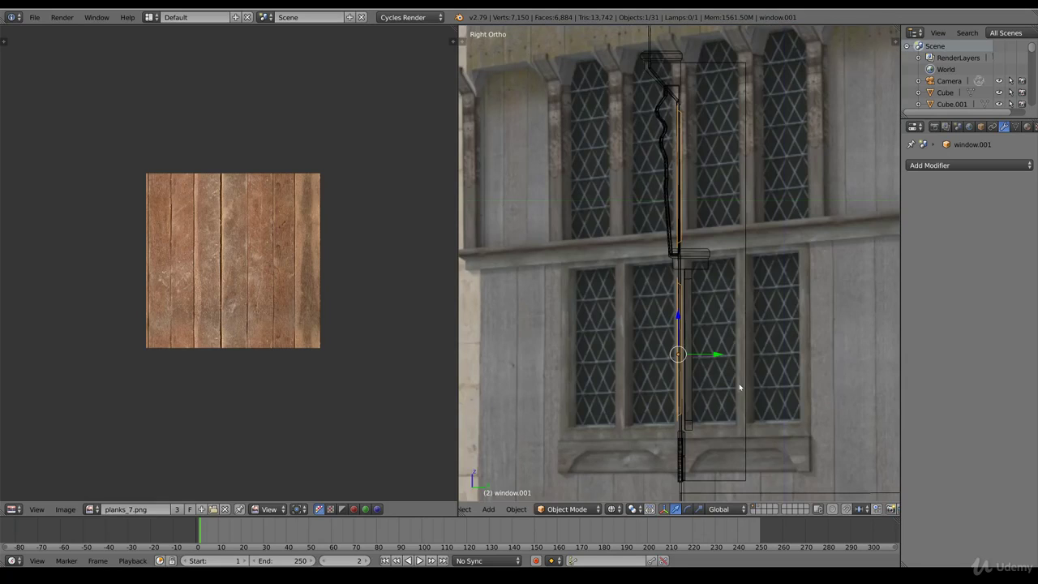
key(r)
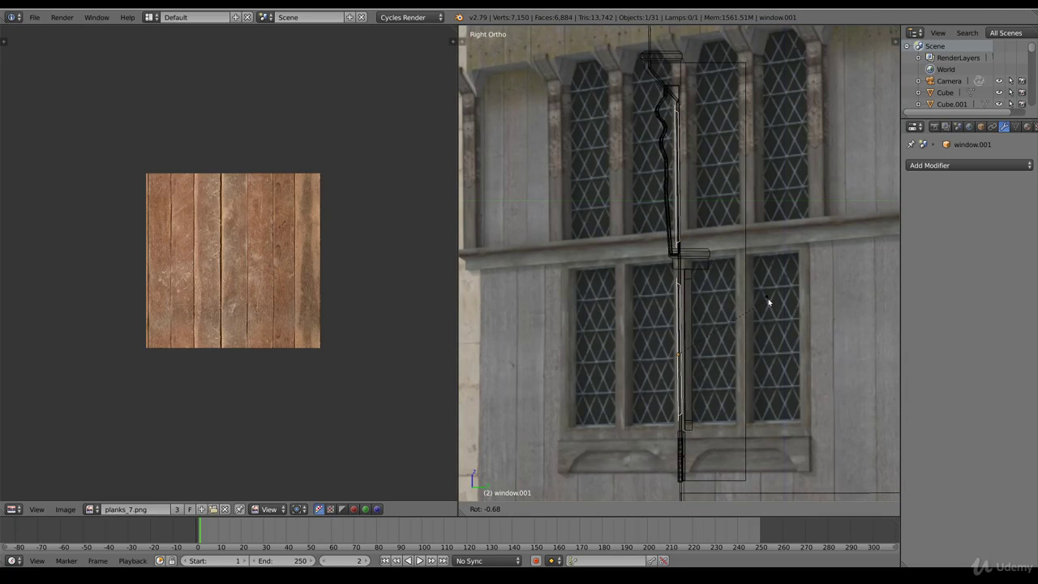
click(768, 303)
Select the three complete upper panes in solid shading and move them slightly back along Y behind the carved posts.
key(z)
middle_drag(702, 309, 726, 314)
key(Tab)
scroll(632, 175, up, 1)
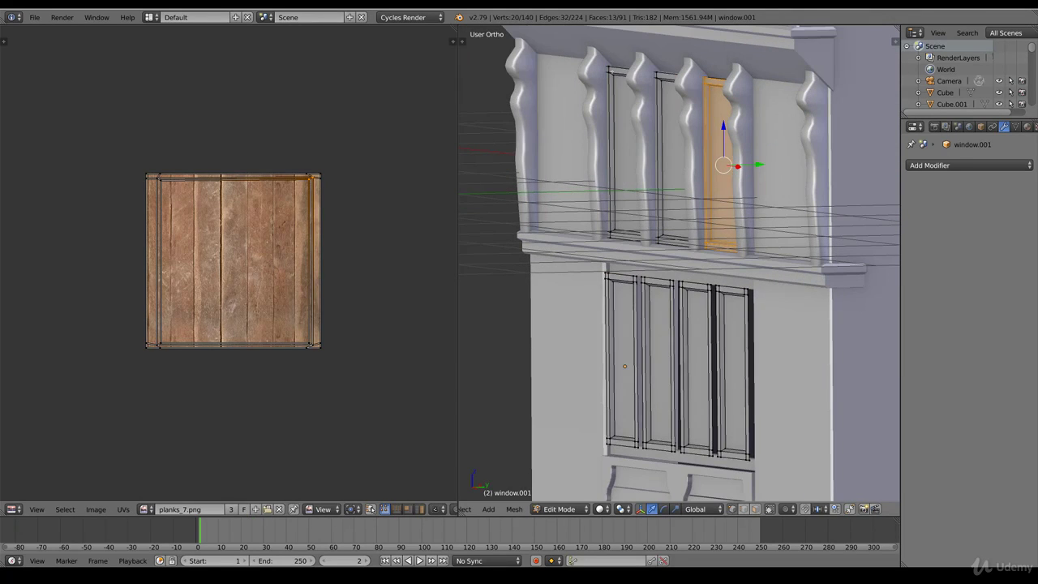
right_click(614, 77)
shift+right_click(656, 72)
shift+right_click(704, 81)
key(ctrl+l)
middle_drag(737, 104, 719, 147)
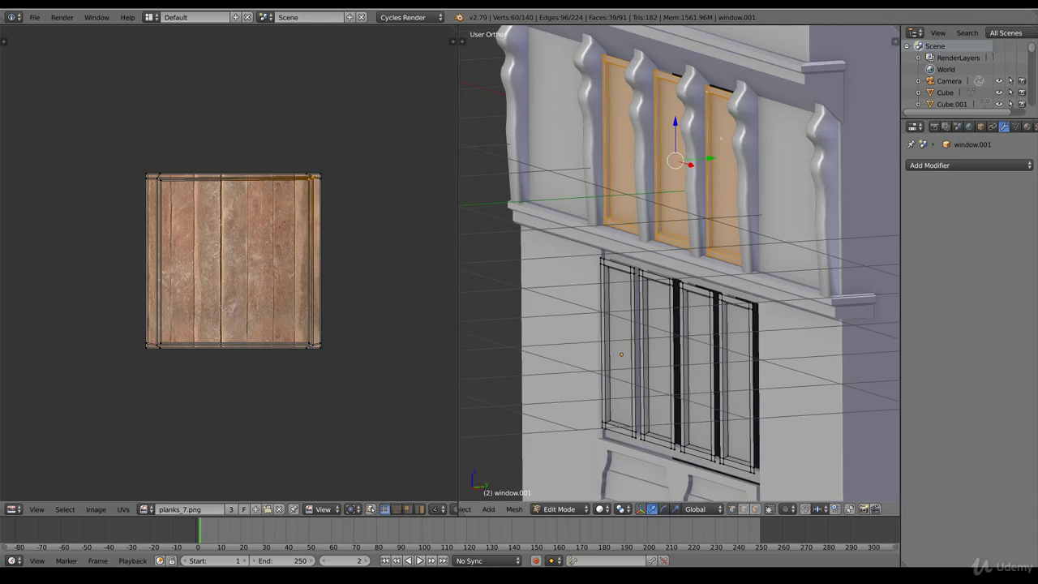
key(g)
key(y)
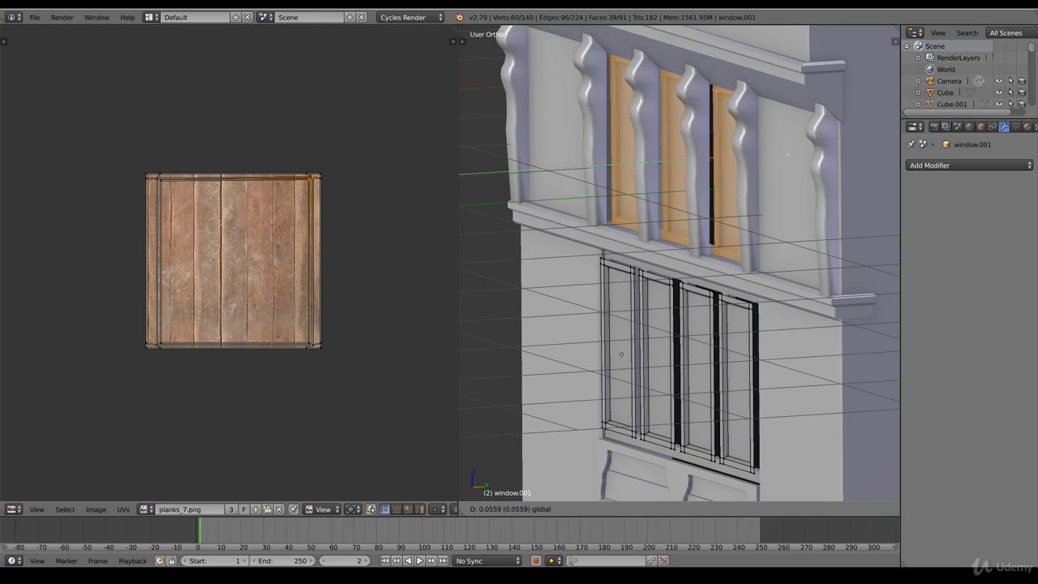
click(727, 169)
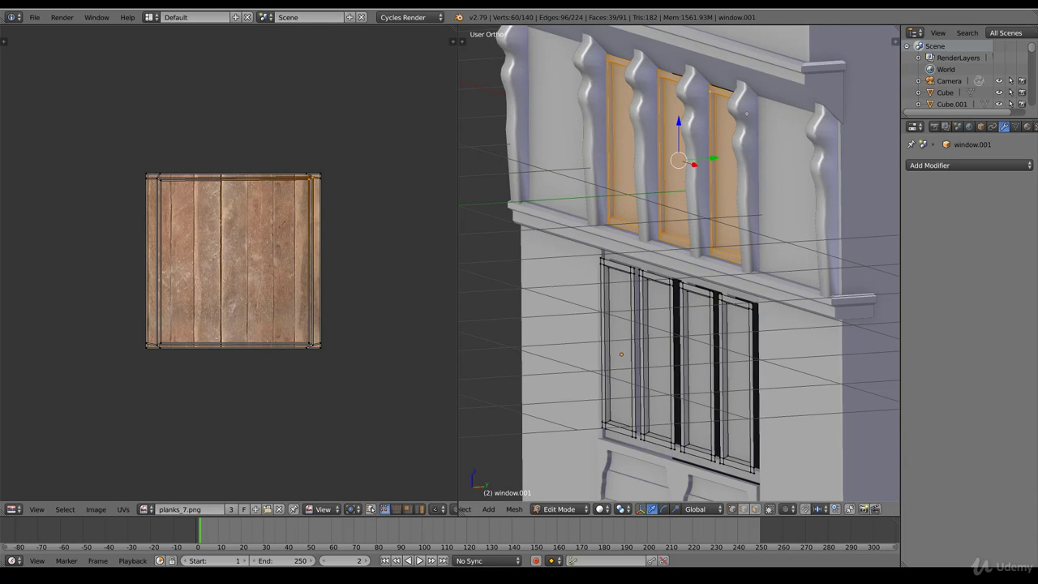
Raise the top frame edges of the three upper panes by about 0.02 along Z.
key(KP_1)
key(z)
shift+middle_drag(746, 109, 746, 156)
key(z)
right_click(828, 134)
key(z)
key(b)
drag(872, 146, 479, 63)
key(z)
key(g)
key(z)
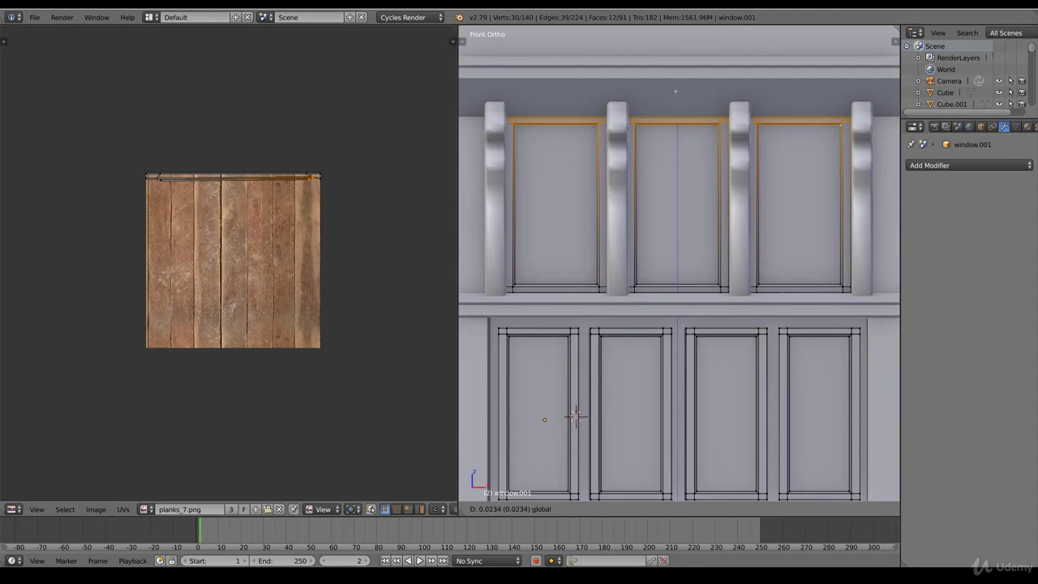
click(677, 207)
Select all four lower panes and push them about 0.06 along Y into their openings.
right_click(790, 336)
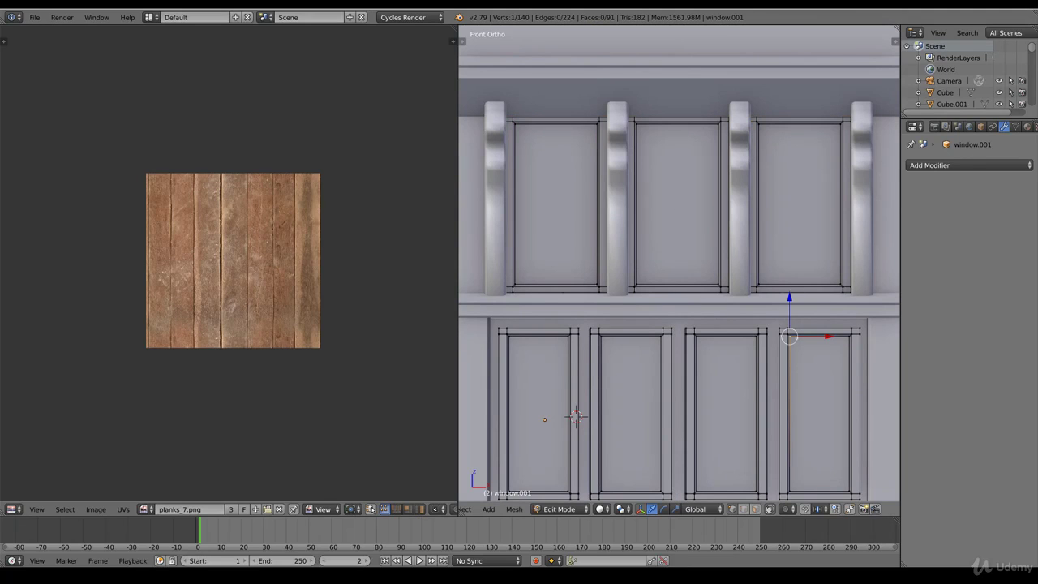
key(b)
drag(798, 339, 556, 331)
key(ctrl+l)
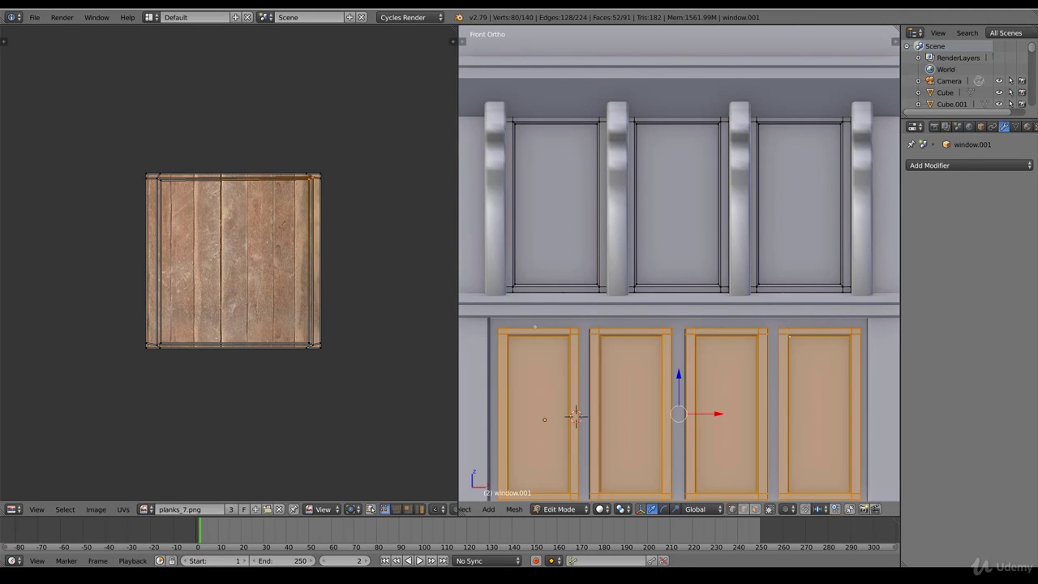
middle_drag(681, 365, 713, 341)
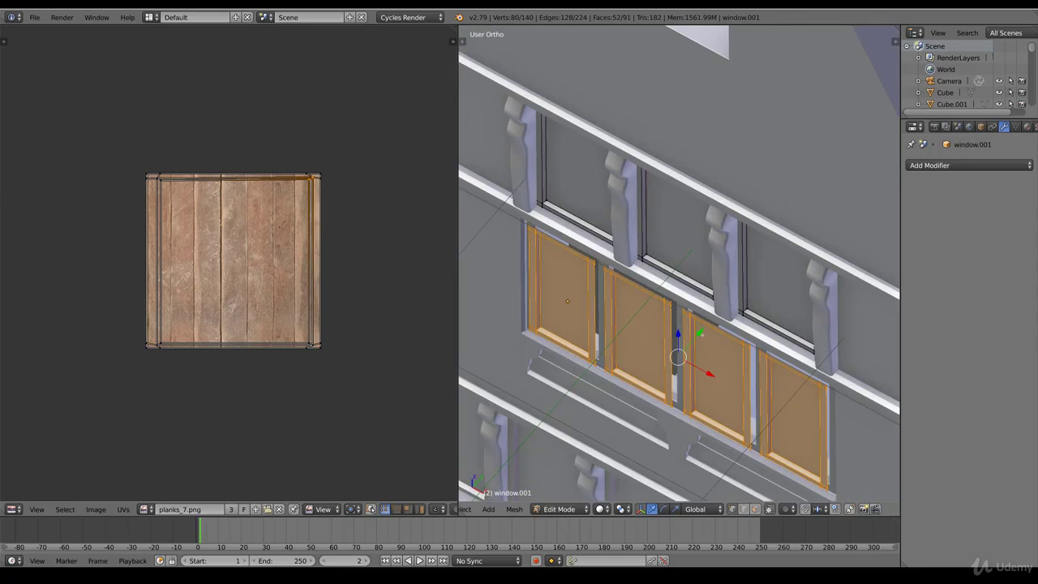
drag(702, 333, 710, 325)
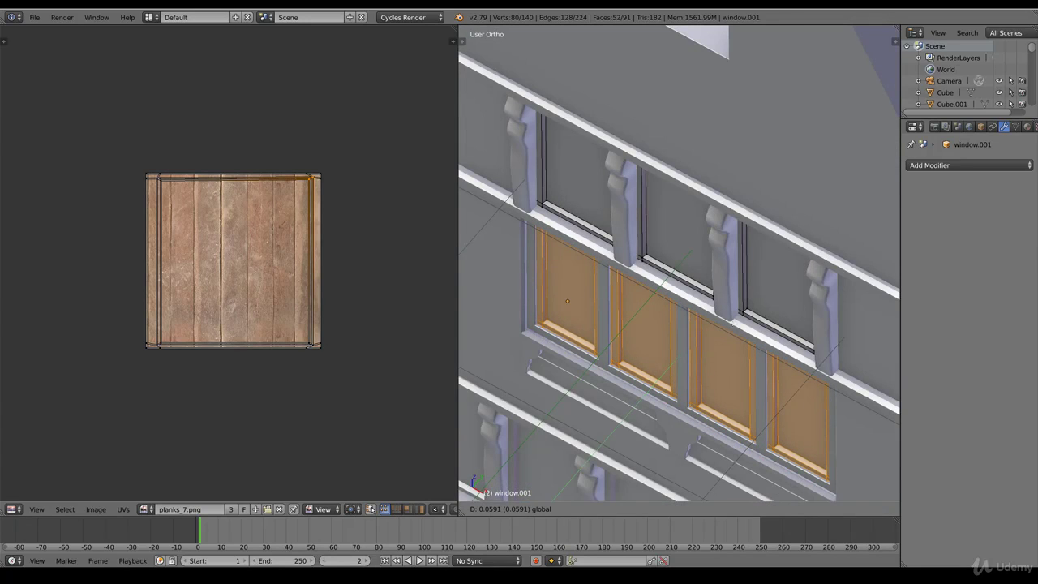
key(Return)
Adjust the left frame edge of the second lower pane along X, check the fit and finish editing the mesh.
key(KP_1)
shift+middle_drag(696, 353, 767, 306)
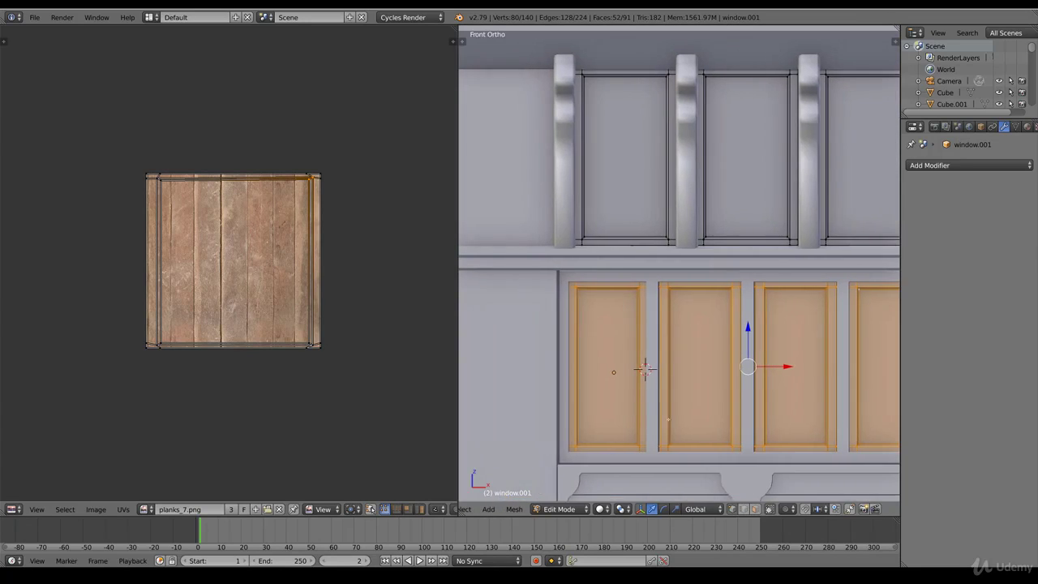
key(z)
right_click(668, 451)
key(b)
drag(682, 459, 656, 274)
key(z)
key(g)
key(x)
click(691, 349)
scroll(691, 349, down, 3)
shift+middle_drag(699, 350, 665, 351)
scroll(730, 370, up, 8)
key(z)
key(z)
scroll(733, 344, down, 8)
key(Tab)
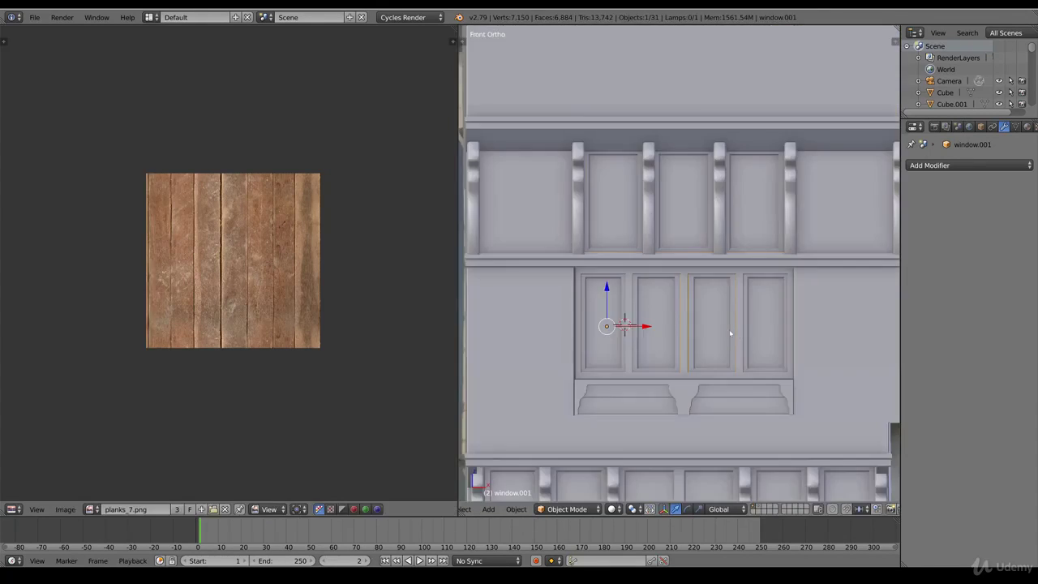
Nudge the window object slightly, and lower the bottom frame edges of the three upper panes along Z.
middle_drag(725, 329, 771, 344)
drag(612, 331, 609, 331)
key(Tab)
scroll(636, 332, up, 6)
key(z)
right_click(809, 243)
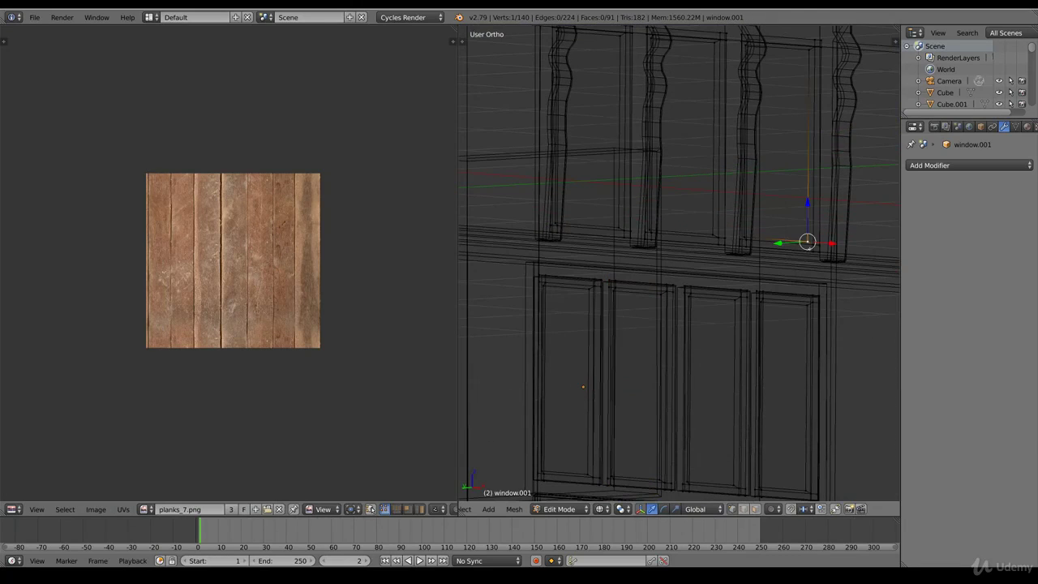
key(b)
drag(840, 266, 513, 187)
key(z)
drag(687, 205, 680, 217)
mouse_move(783, 336)
middle_down()
mouse_move(751, 330)
mouse_move(722, 298)
middle_up()
key(Tab)
scroll(762, 321, down, 6)
Inspect the finished upper and lower windows on the facade in material shading.
click(613, 511)
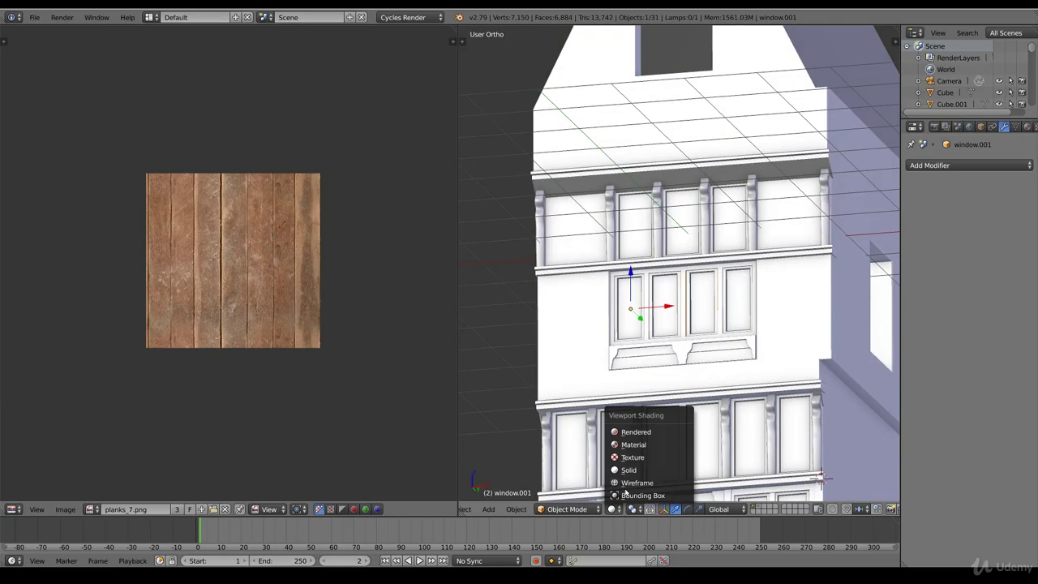
click(633, 445)
mouse_move(665, 311)
middle_down()
mouse_move(719, 283)
mouse_move(732, 301)
mouse_move(723, 304)
mouse_move(760, 309)
mouse_move(726, 292)
mouse_move(702, 336)
mouse_move(707, 325)
mouse_move(726, 328)
mouse_move(680, 336)
mouse_move(733, 325)
mouse_move(717, 320)
middle_up()
scroll(701, 318, down, 5)
scroll(691, 317, up, 4)
scroll(699, 289, down, 2)
Compare the facade and gable window with the reference photo in front wireframe, and review the whole house in solid shading.
key(KP_1)
key(z)
scroll(719, 332, down, 6)
scroll(717, 319, up, 5)
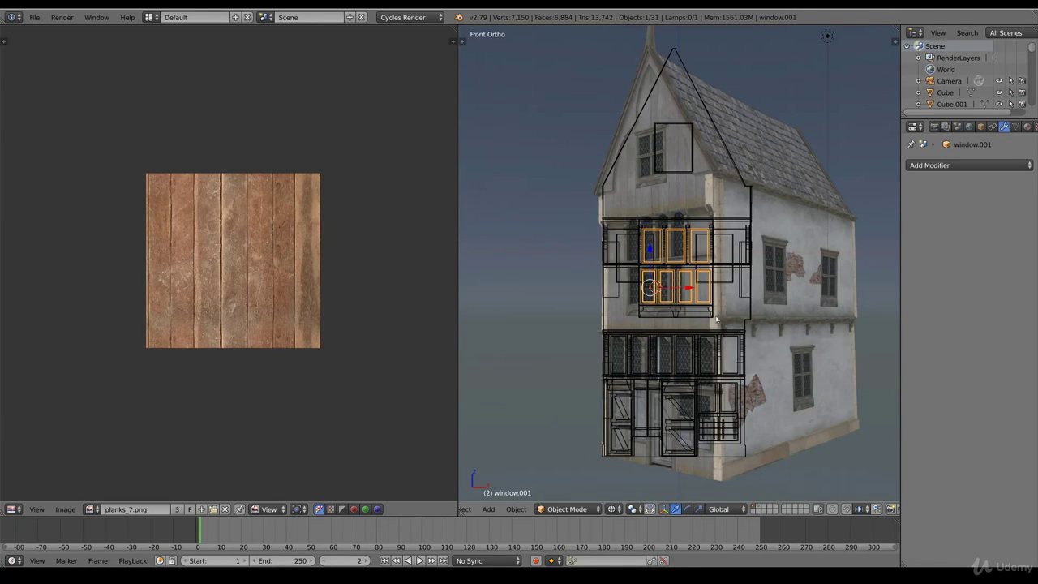
shift+middle_drag(808, 295, 808, 412)
scroll(607, 343, up, 4)
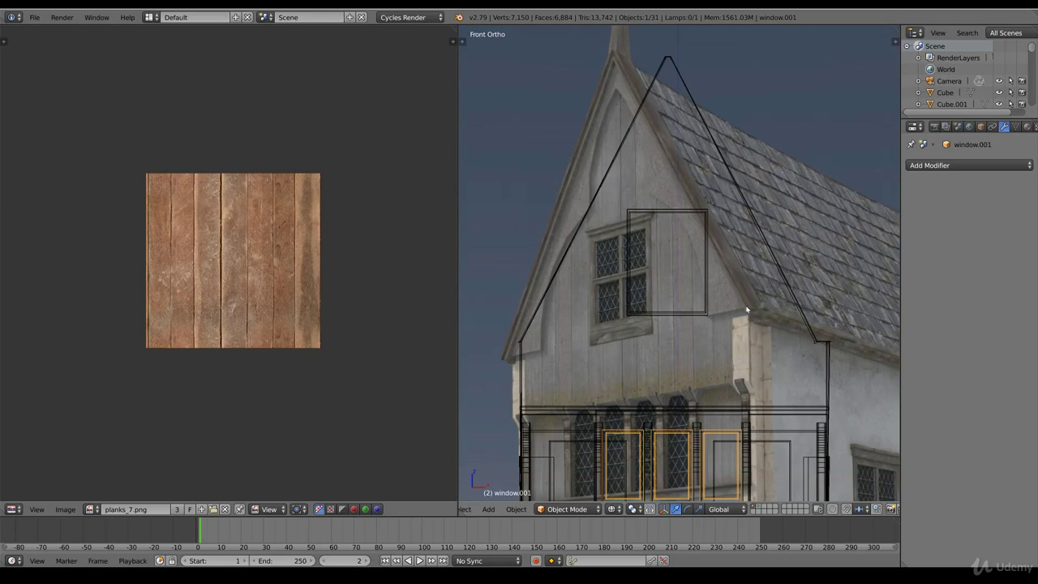
scroll(746, 308, down, 4)
shift+middle_drag(734, 397, 735, 297)
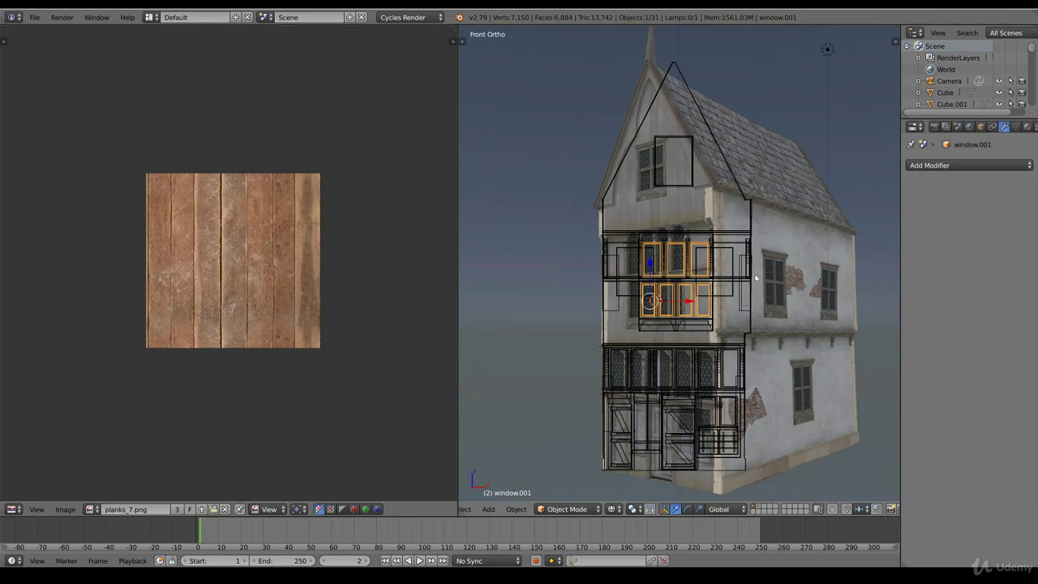
key(alt+z)
mouse_move(758, 278)
middle_down()
mouse_move(817, 331)
mouse_move(796, 271)
mouse_move(747, 270)
middle_up()
middle_drag(749, 309, 740, 284)
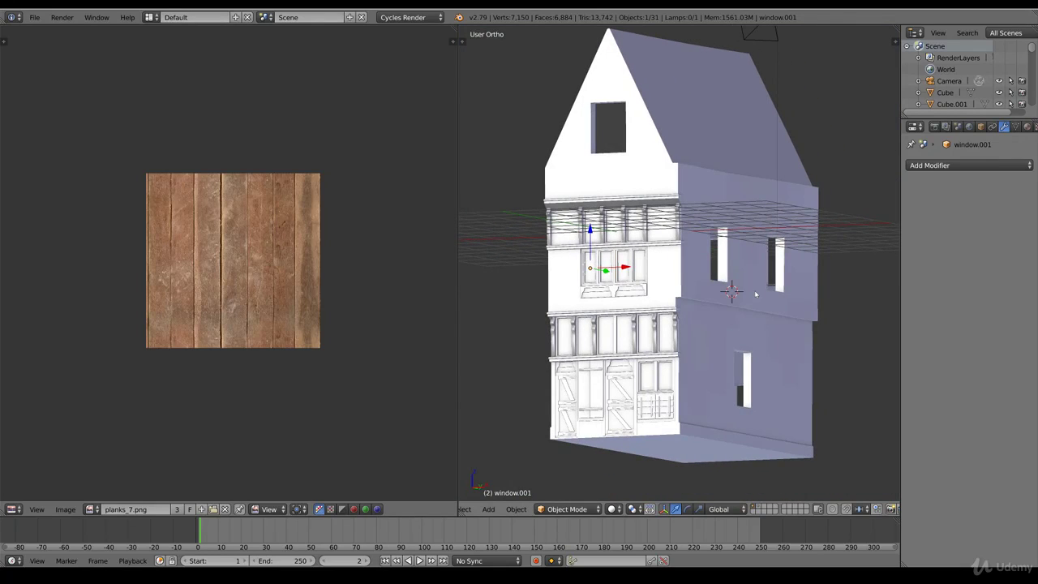